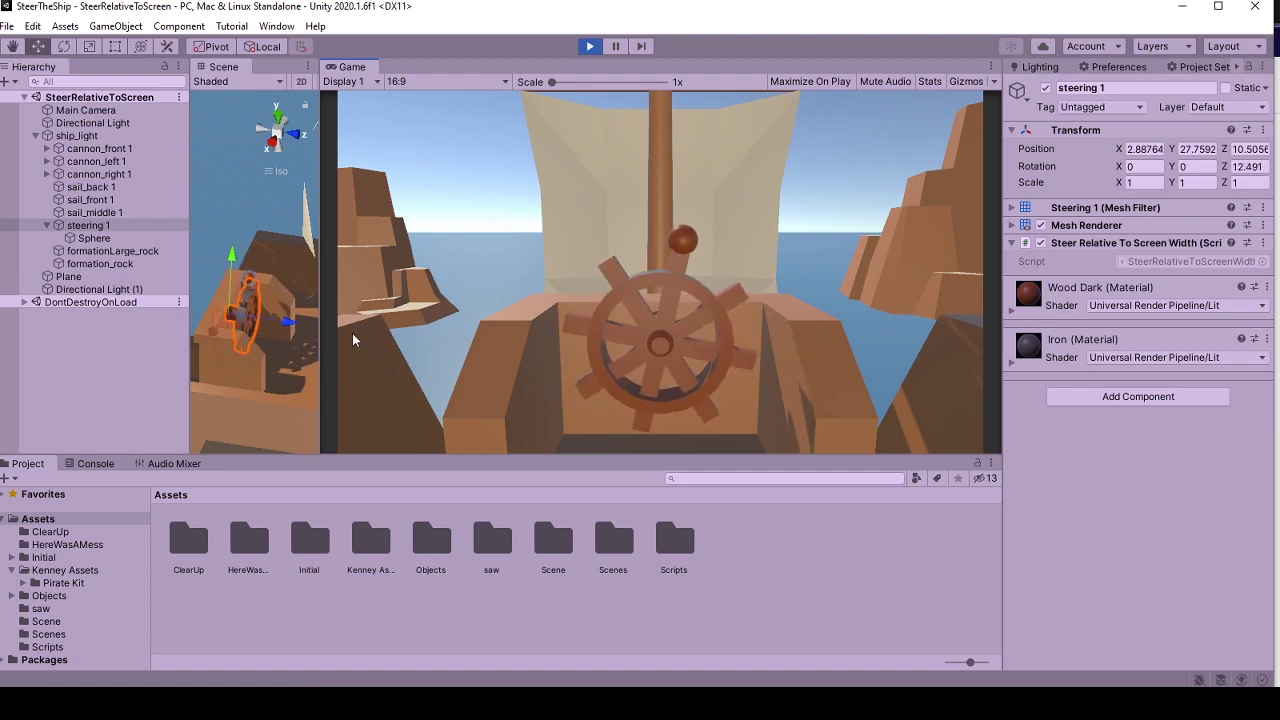
Step: Browse Kenney Assets > Pirate Kit in the Project window, then return to top-level Assets
double_click(369, 543)
double_click(181, 538)
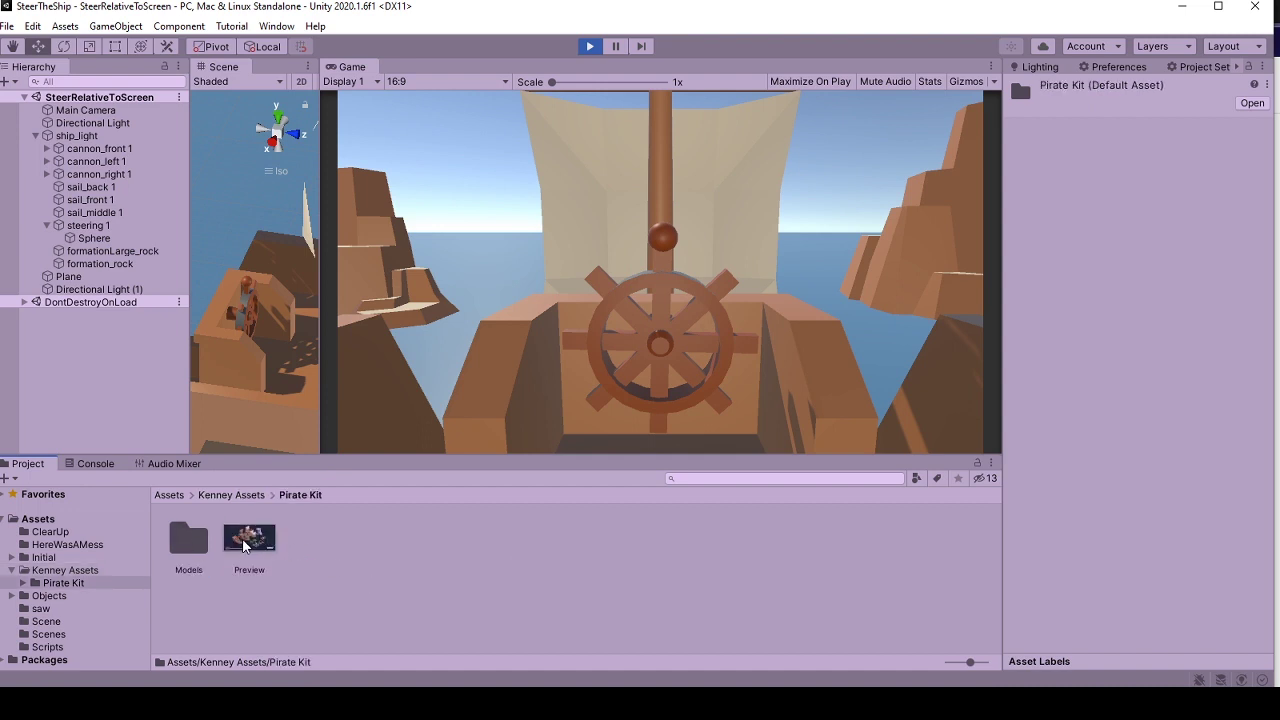
left_click(169, 495)
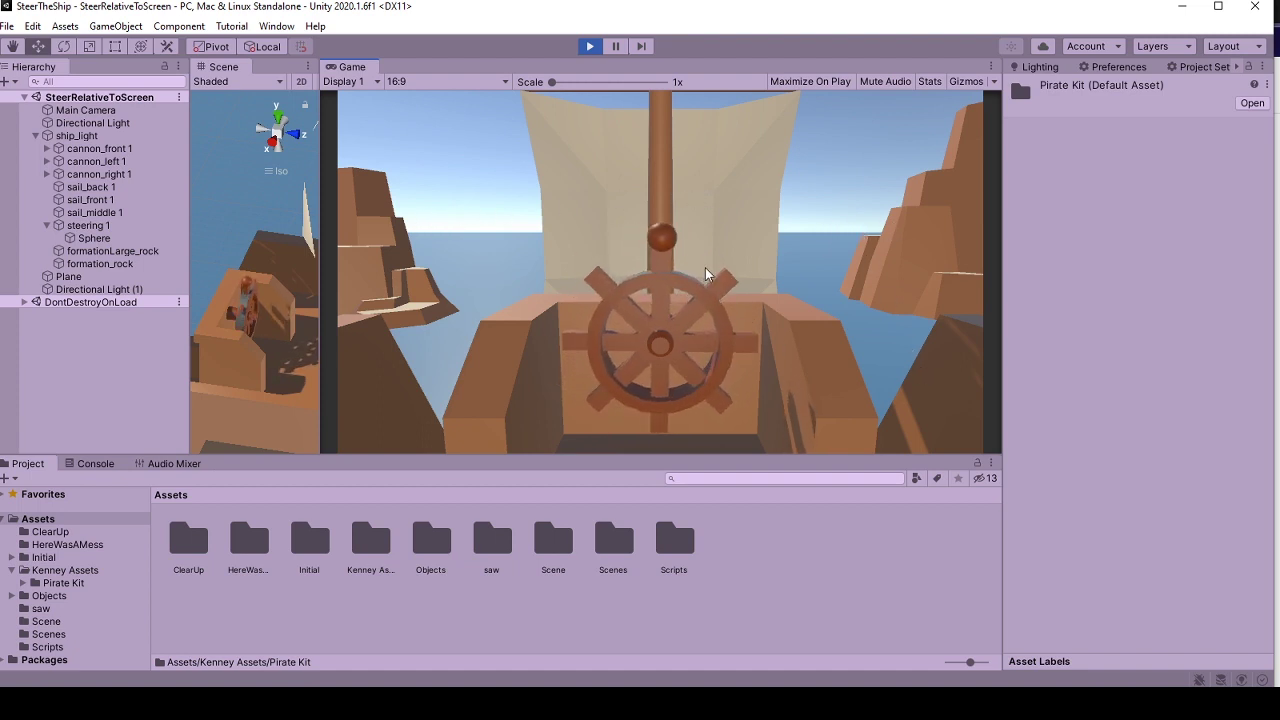
Step: Select the Sphere object under the steering wheel in the Hierarchy
left_click(104, 240)
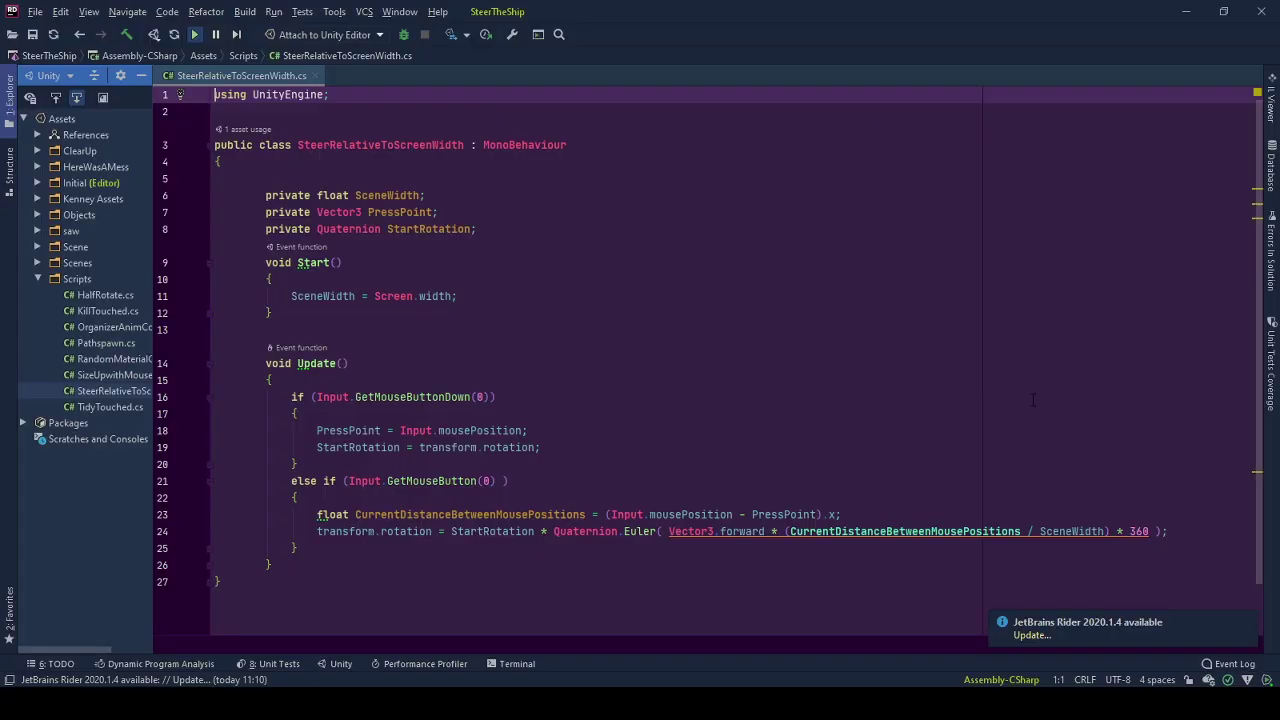
left_click_drag(336, 178, 552, 229)
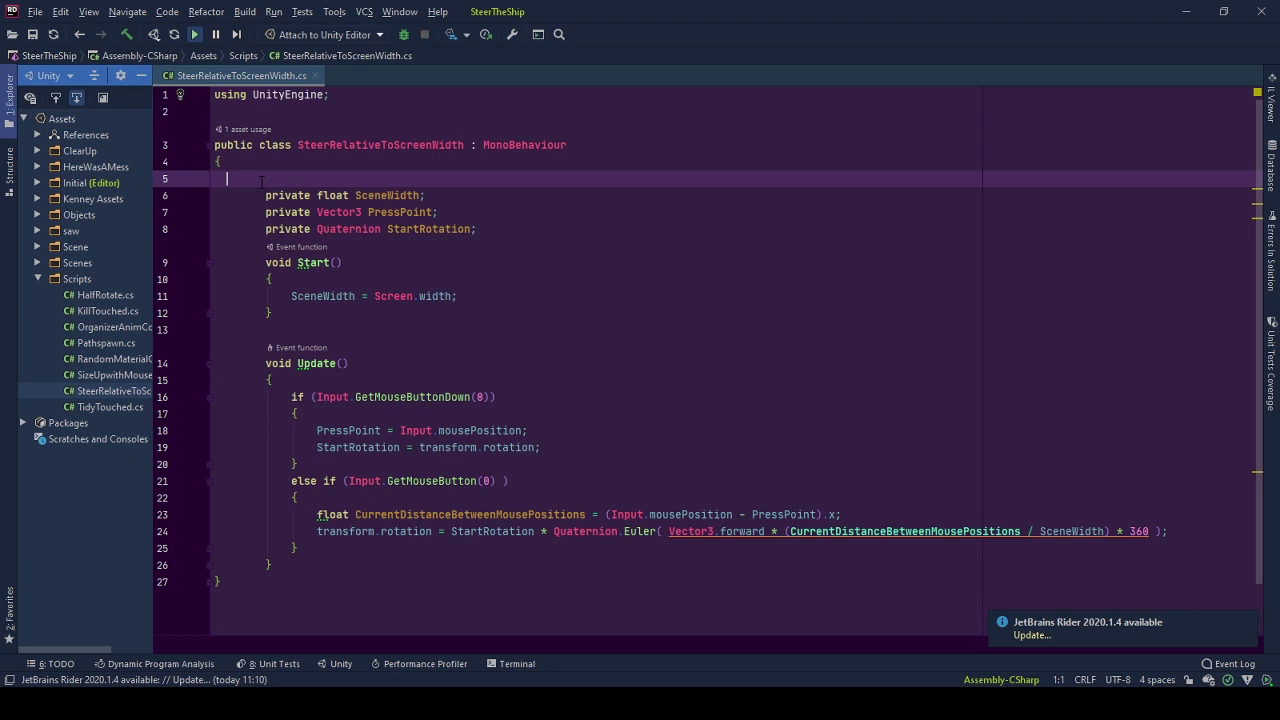
left_click(475, 200)
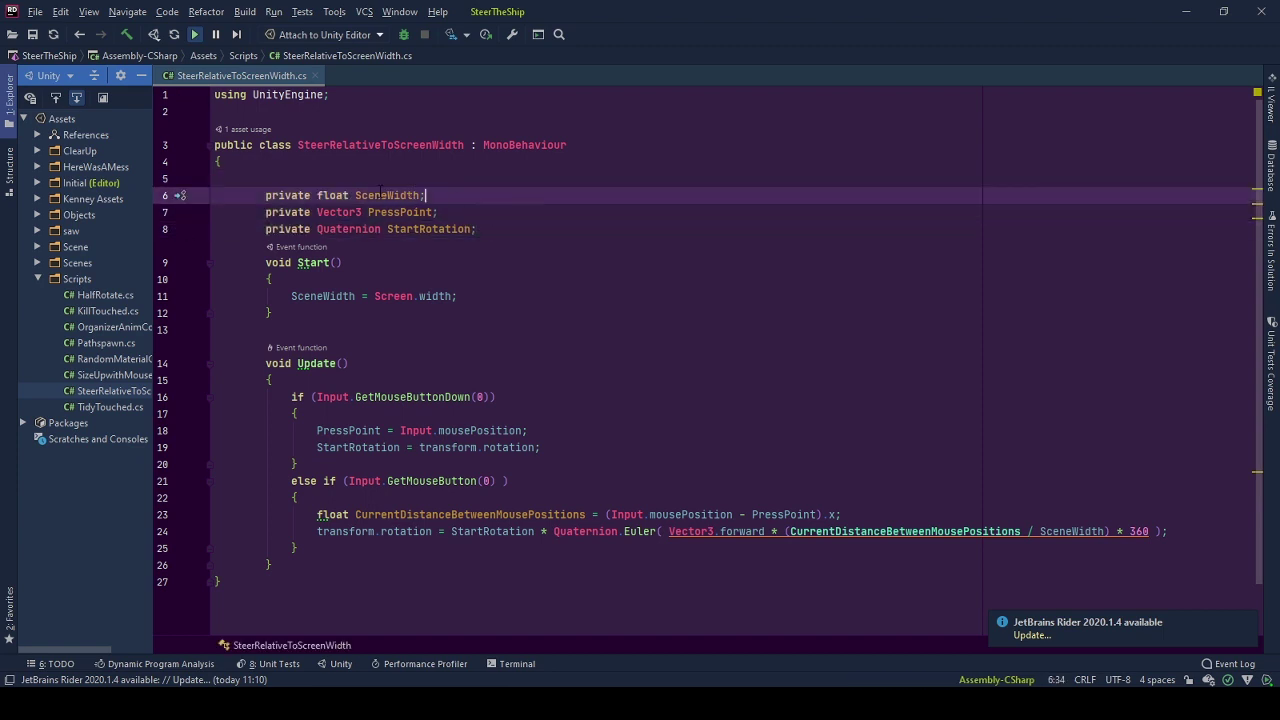
left_click(470, 296)
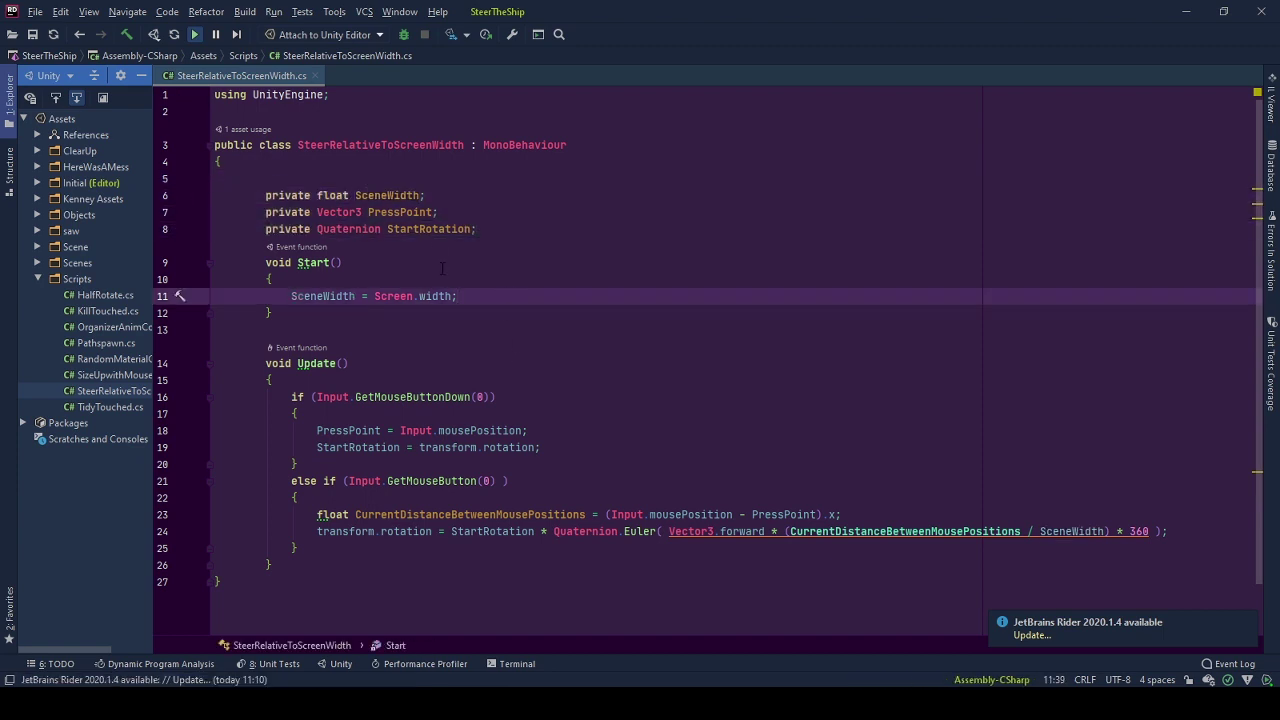
left_click_drag(470, 298, 285, 296)
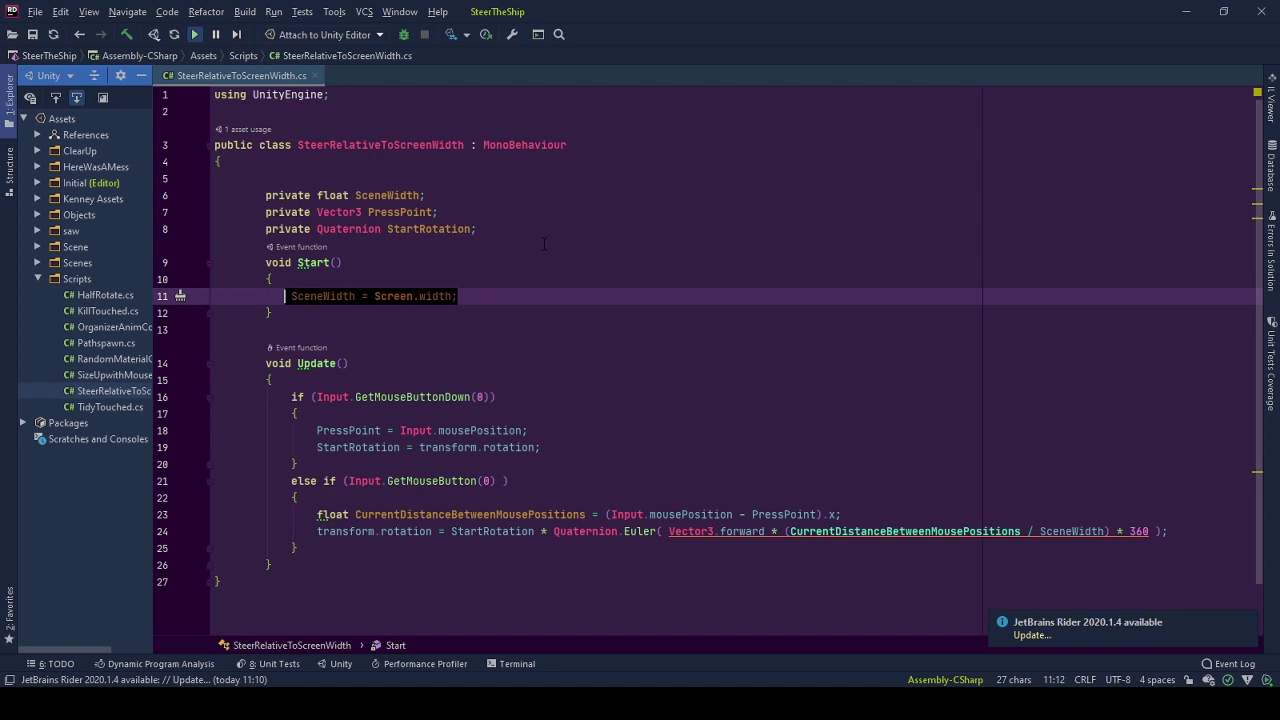
left_click(527, 216)
left_click(437, 230)
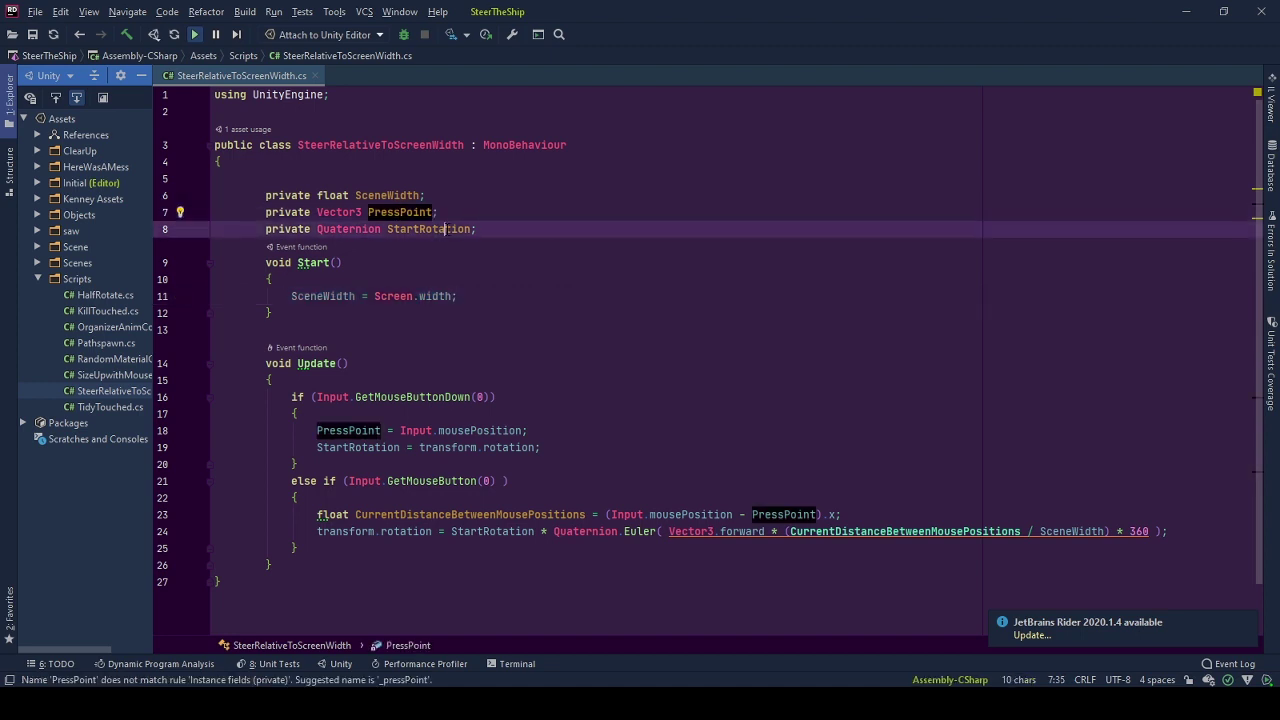
double_click(400, 212)
left_click(487, 213)
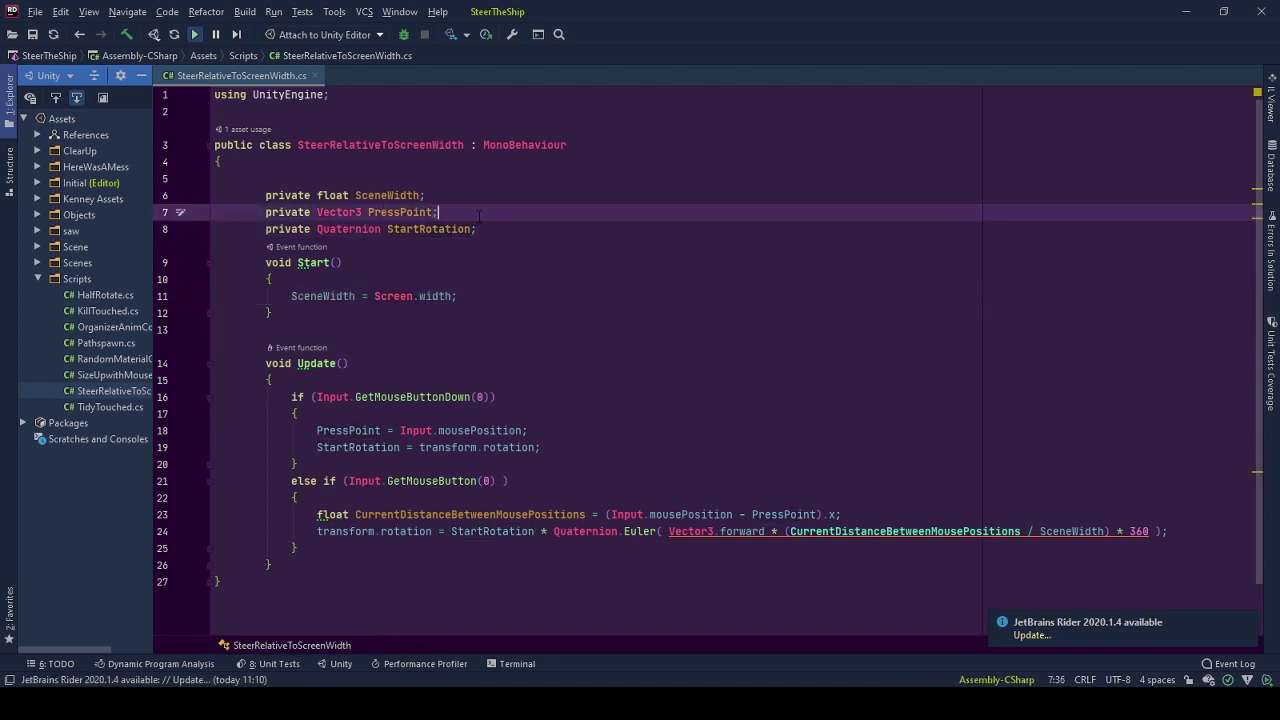
left_click(490, 229)
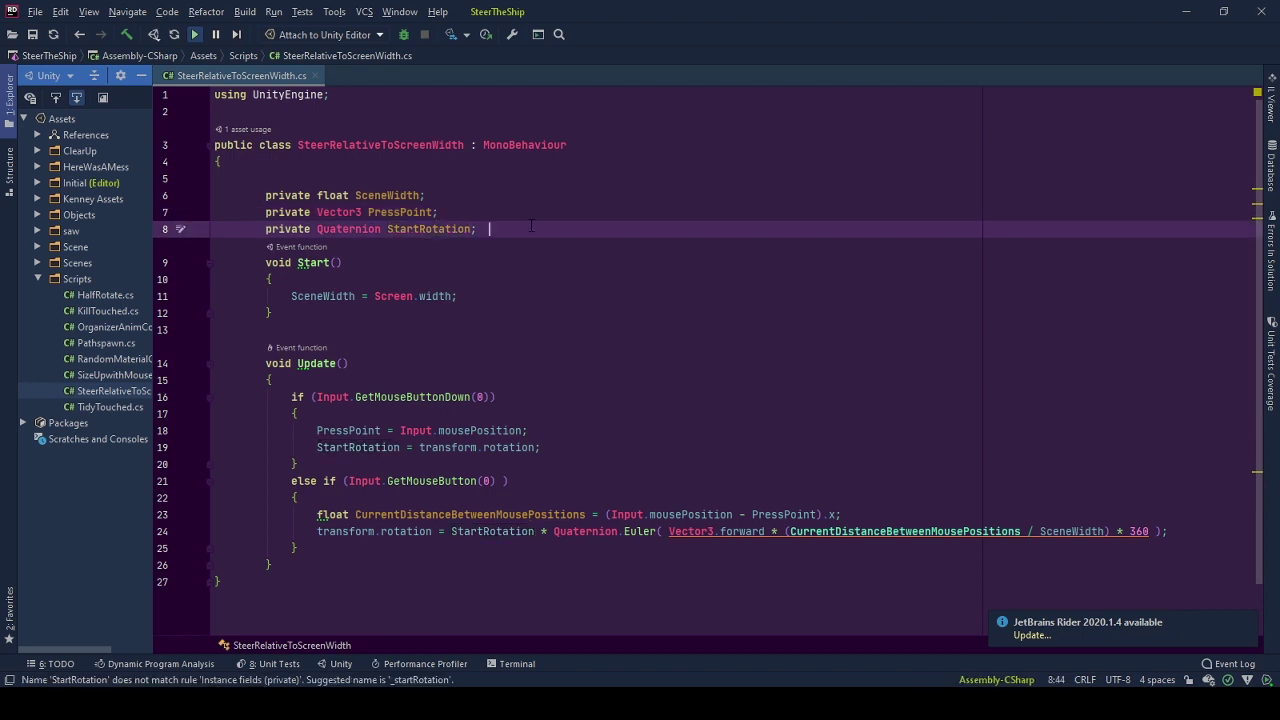
left_click(551, 447)
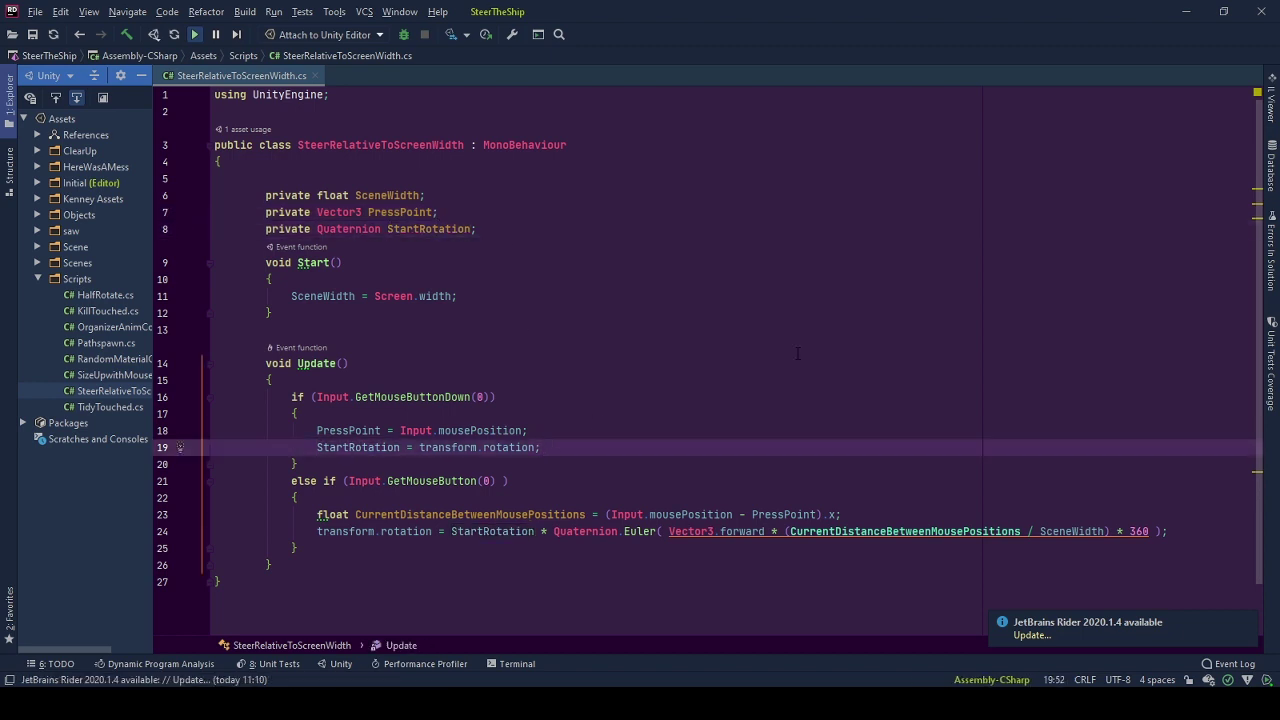
left_click_drag(245, 259, 272, 312)
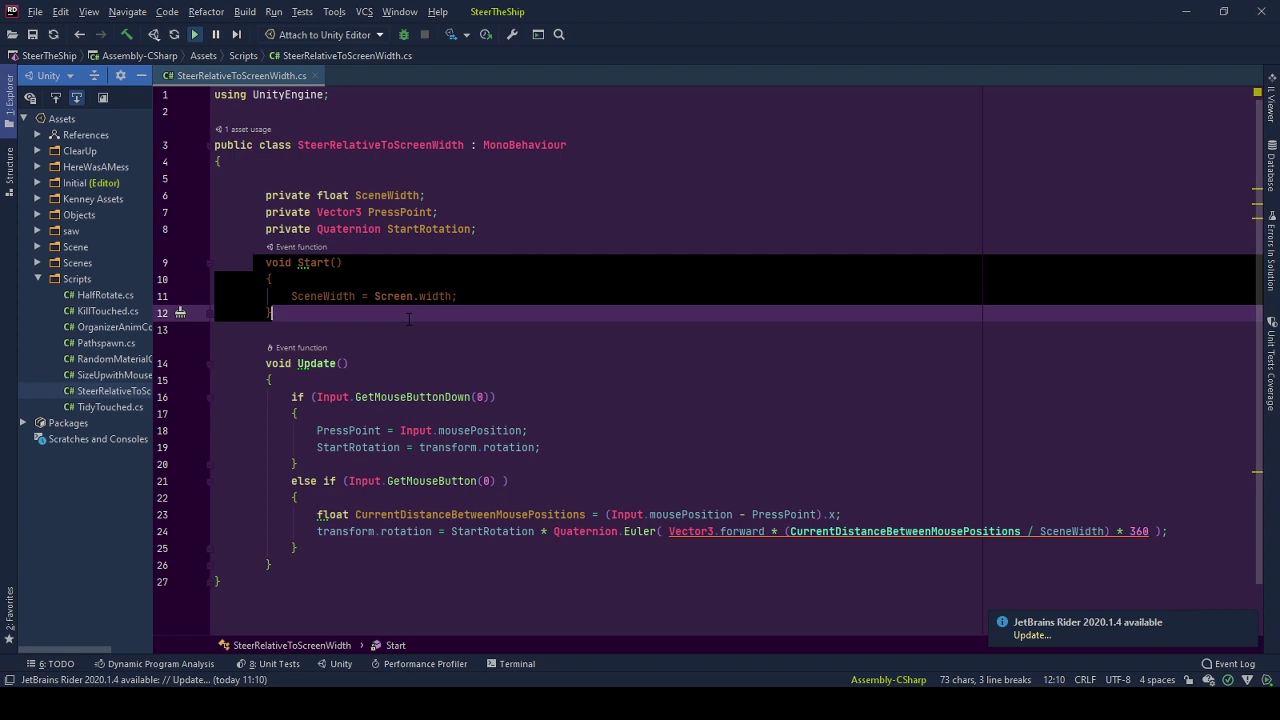
left_click(470, 296)
left_click(387, 296)
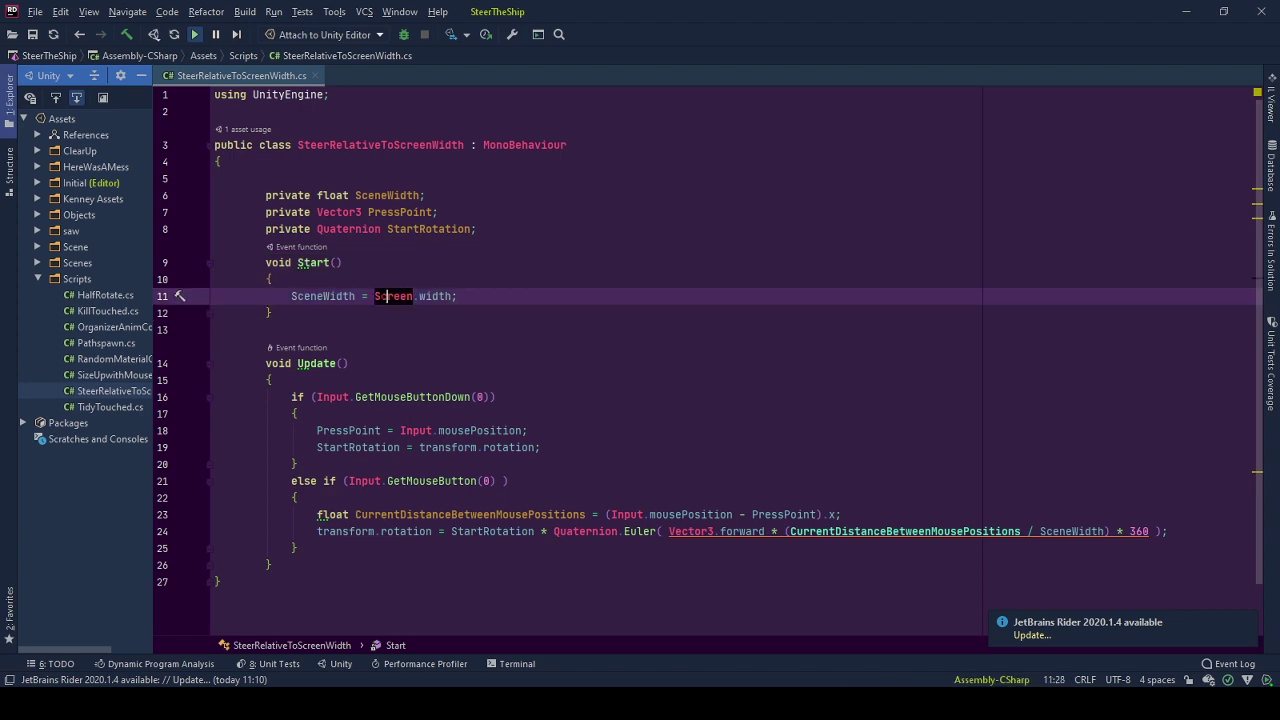
left_click(330, 296)
left_click(526, 293)
double_click(522, 413)
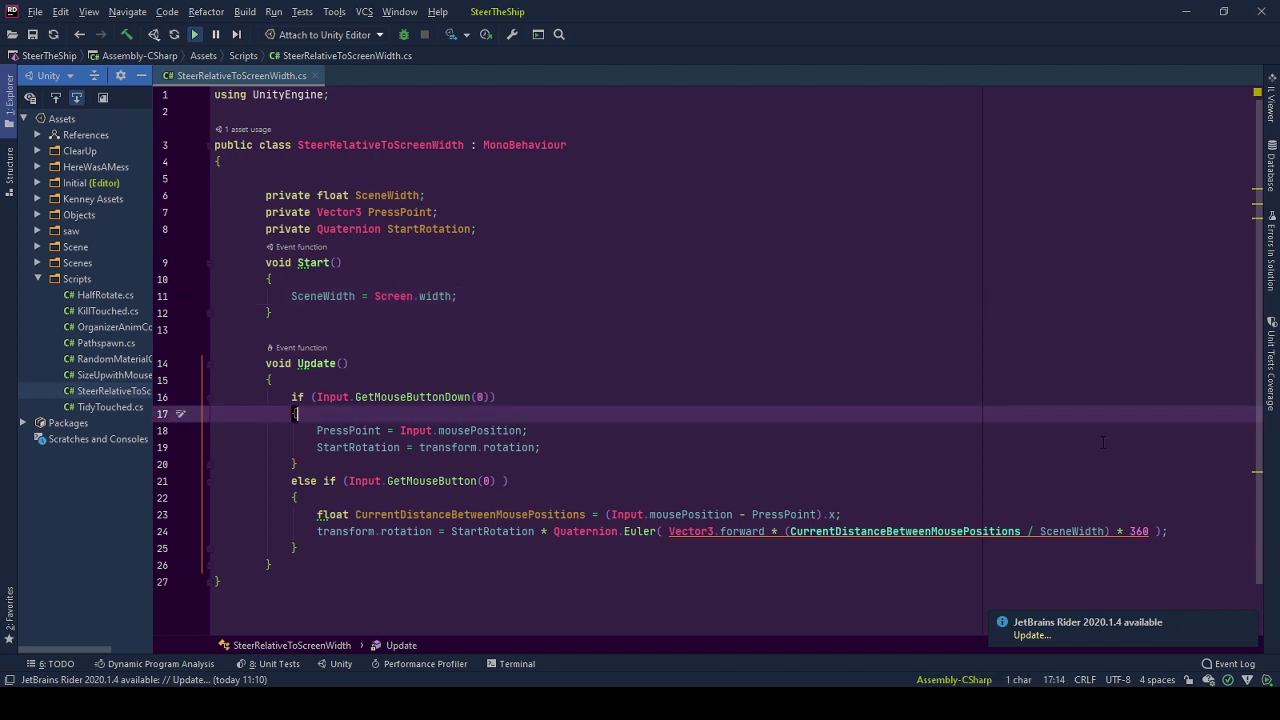
left_click(500, 296)
scroll(472, 311, "down", 1)
left_click(535, 311)
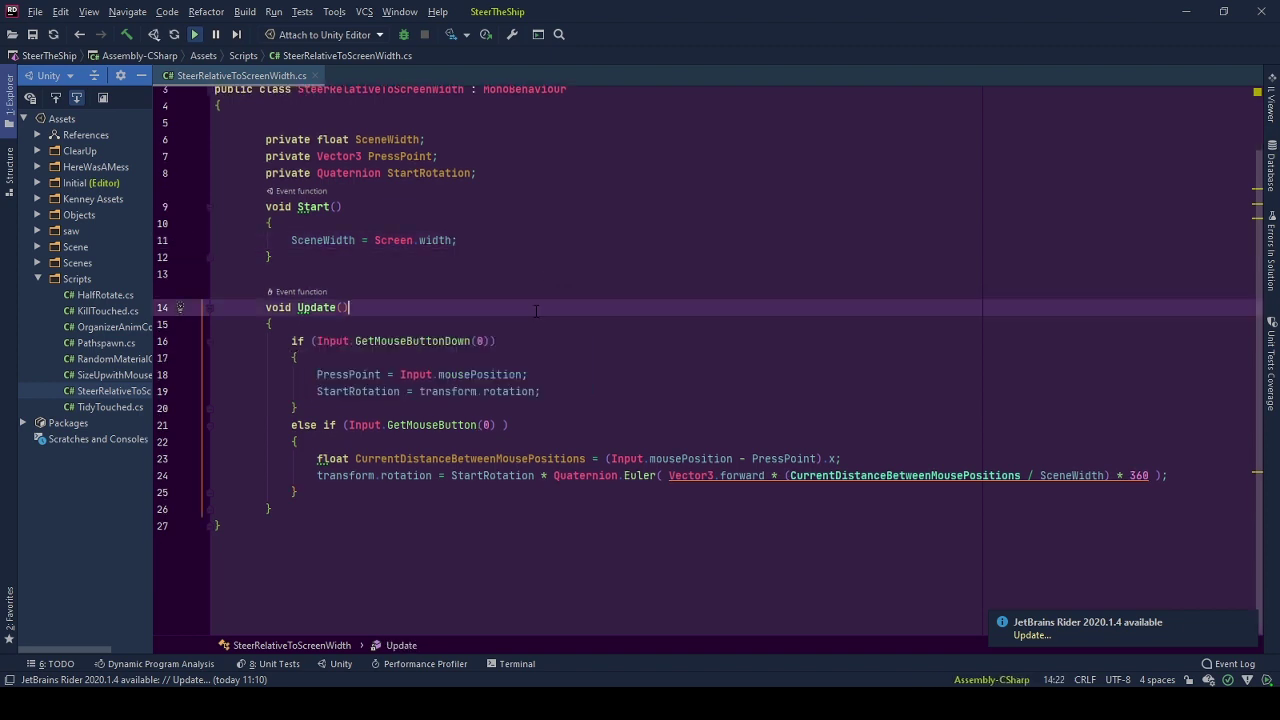
double_click(484, 239)
left_click(581, 340)
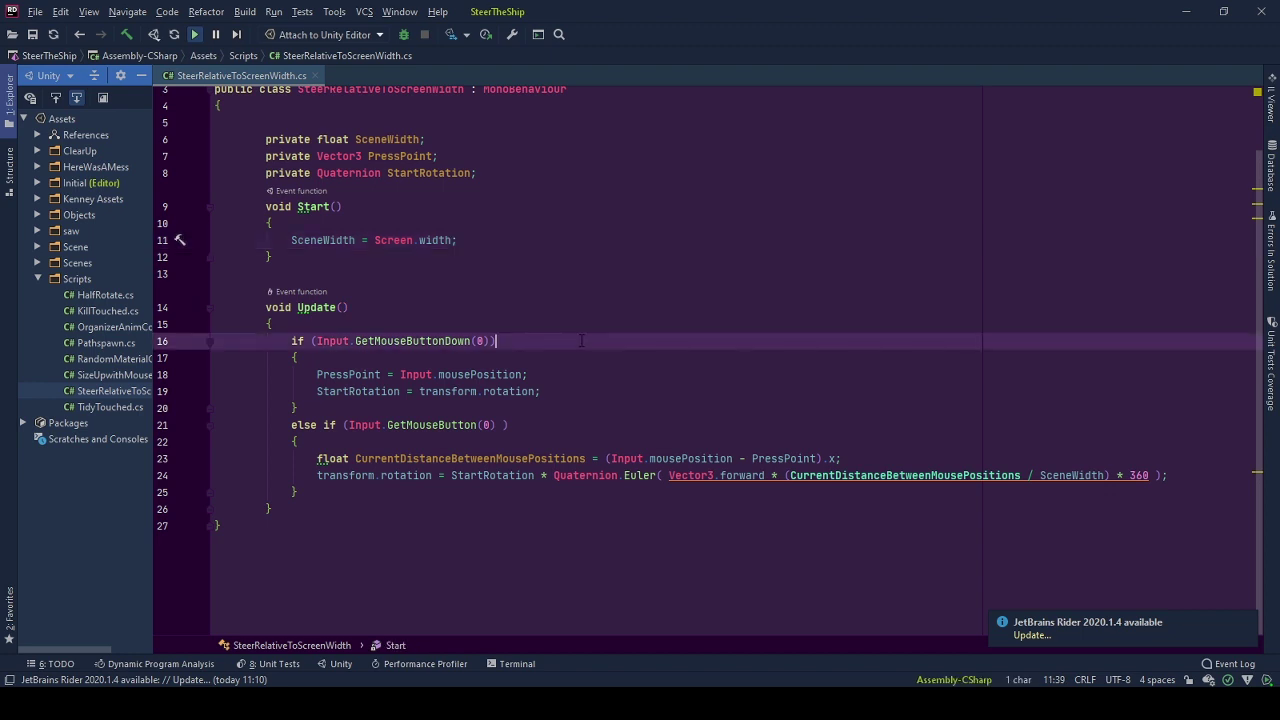
left_click_drag(291, 341, 497, 341)
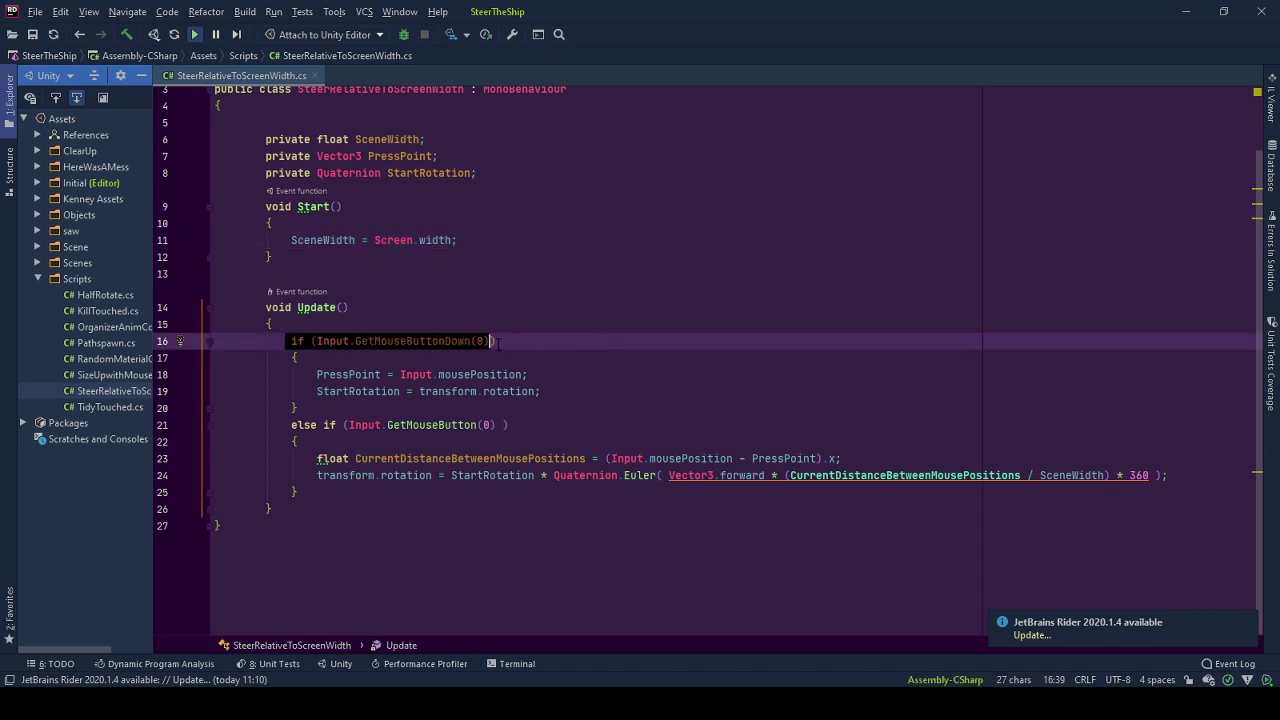
double_click(348, 374)
left_click(544, 374)
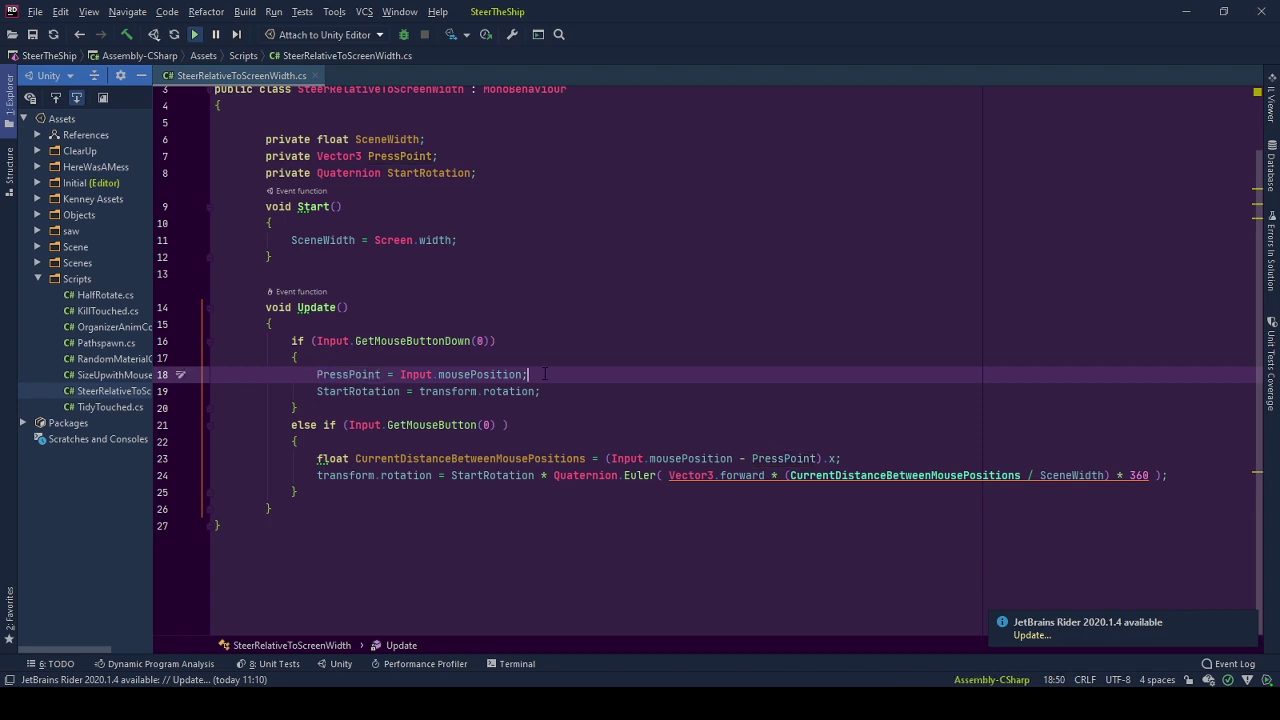
key("Down")
key("Home")
key("ctrl+shift+Right")
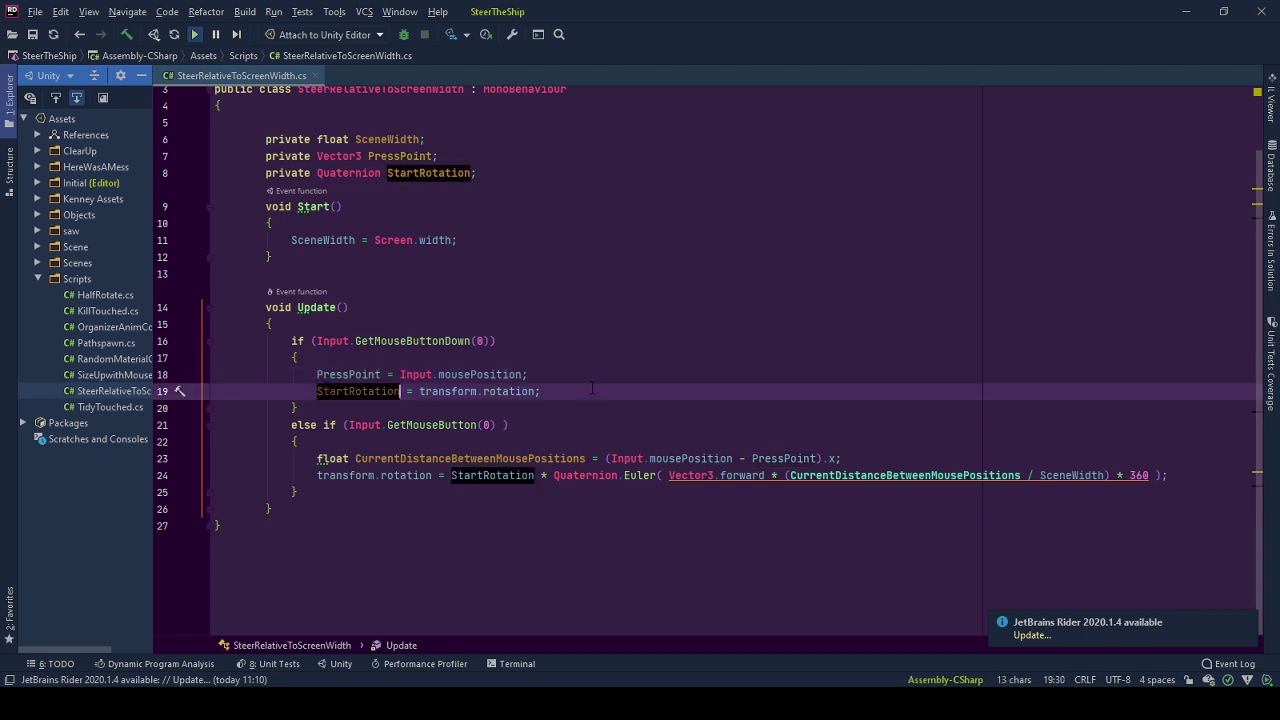
key("Up")
key("Up")
key("Up")
key("End")
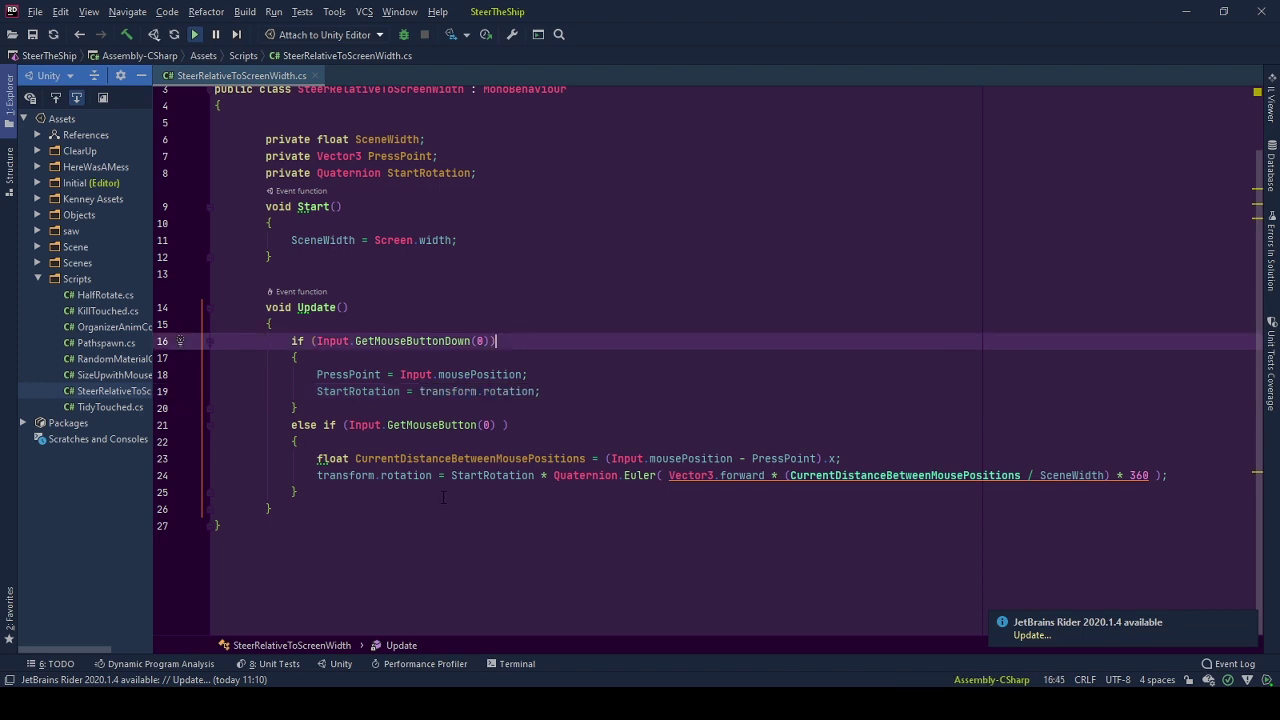
left_click_drag(544, 427, 278, 425)
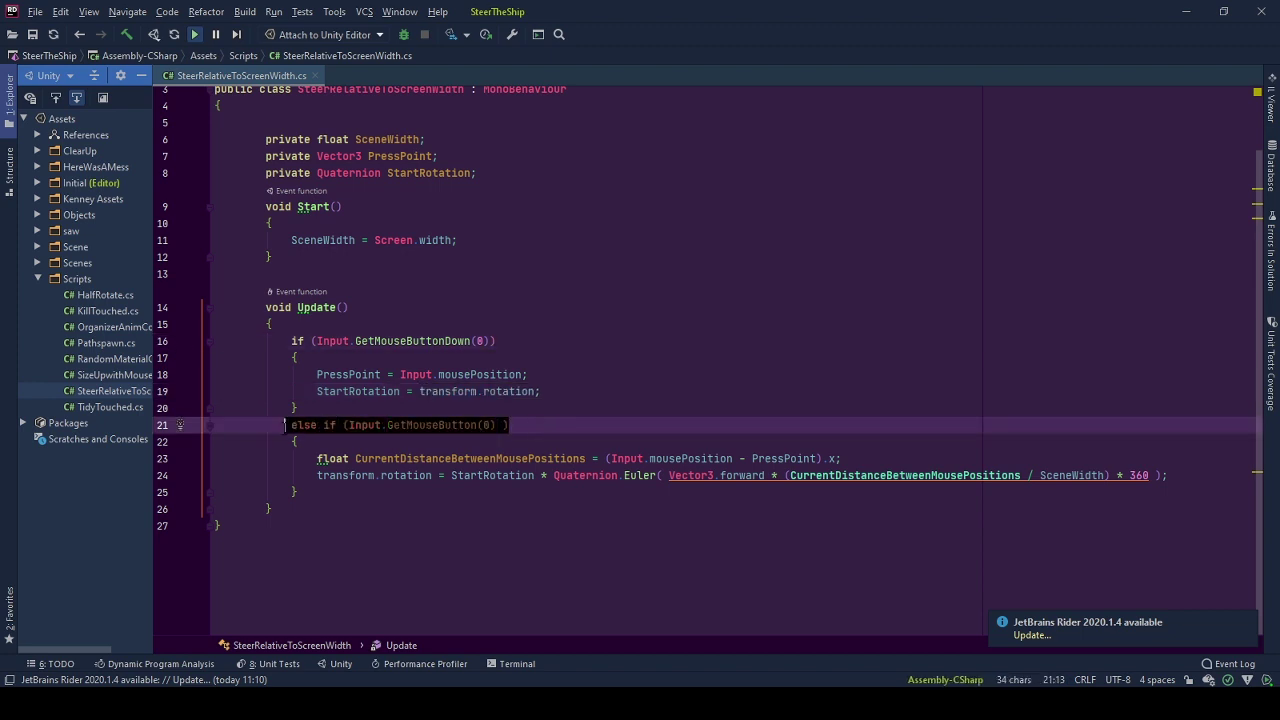
left_click(390, 498)
key("Up")
key("Up")
key("End")
key("ctrl+shift+Left")
key("ctrl+shift+Left")
key("ctrl+shift+Left")
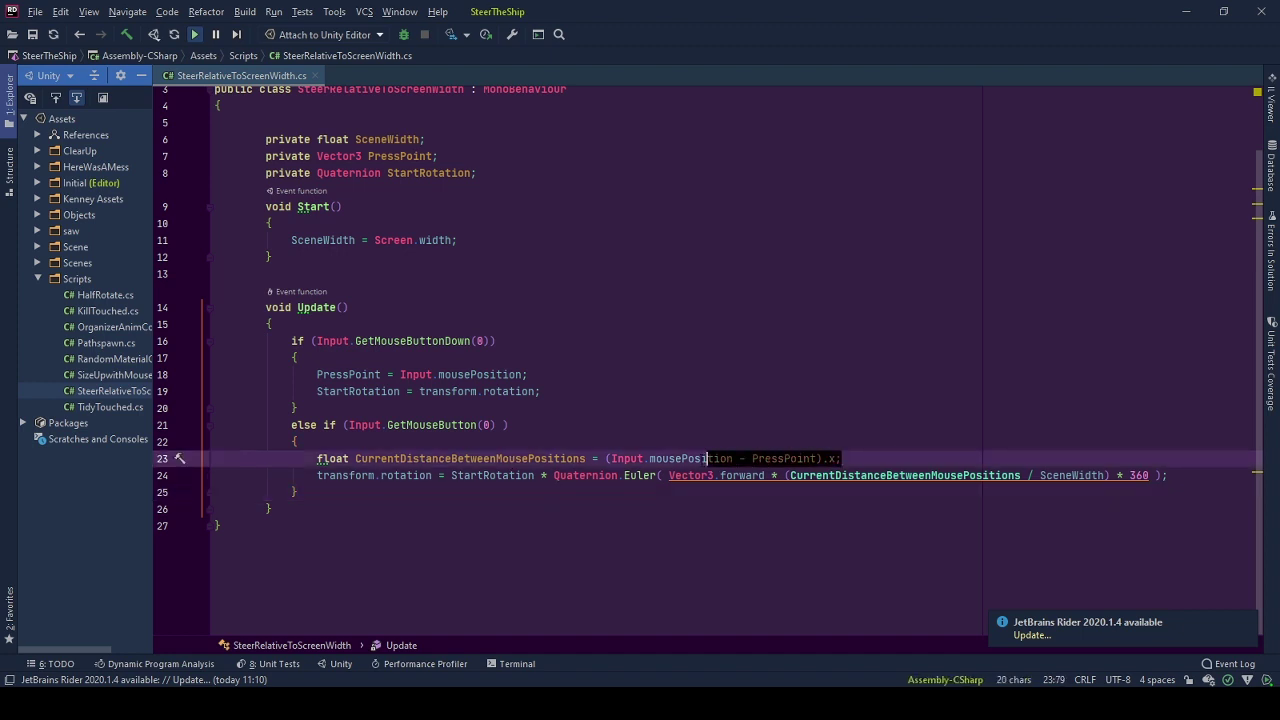
key("ctrl+shift+Left")
key("ctrl+shift+Left")
key("ctrl+shift+Left")
key("ctrl+shift+Left")
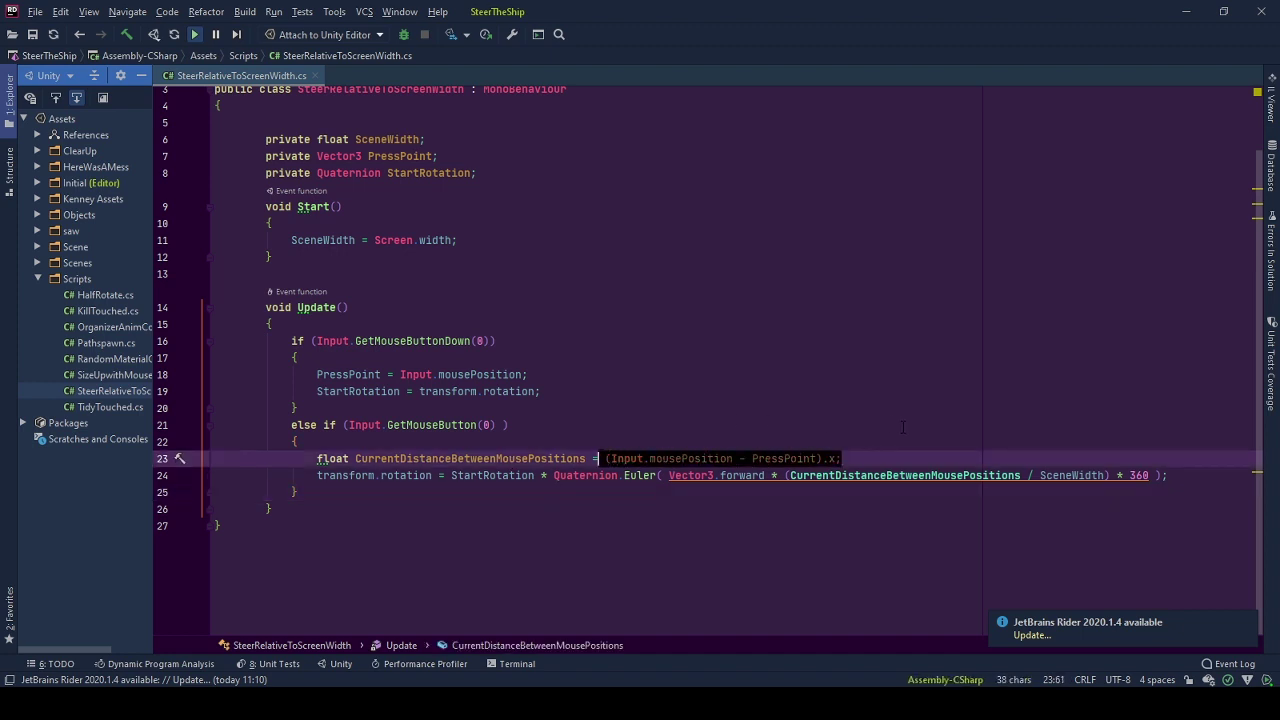
double_click(795, 460)
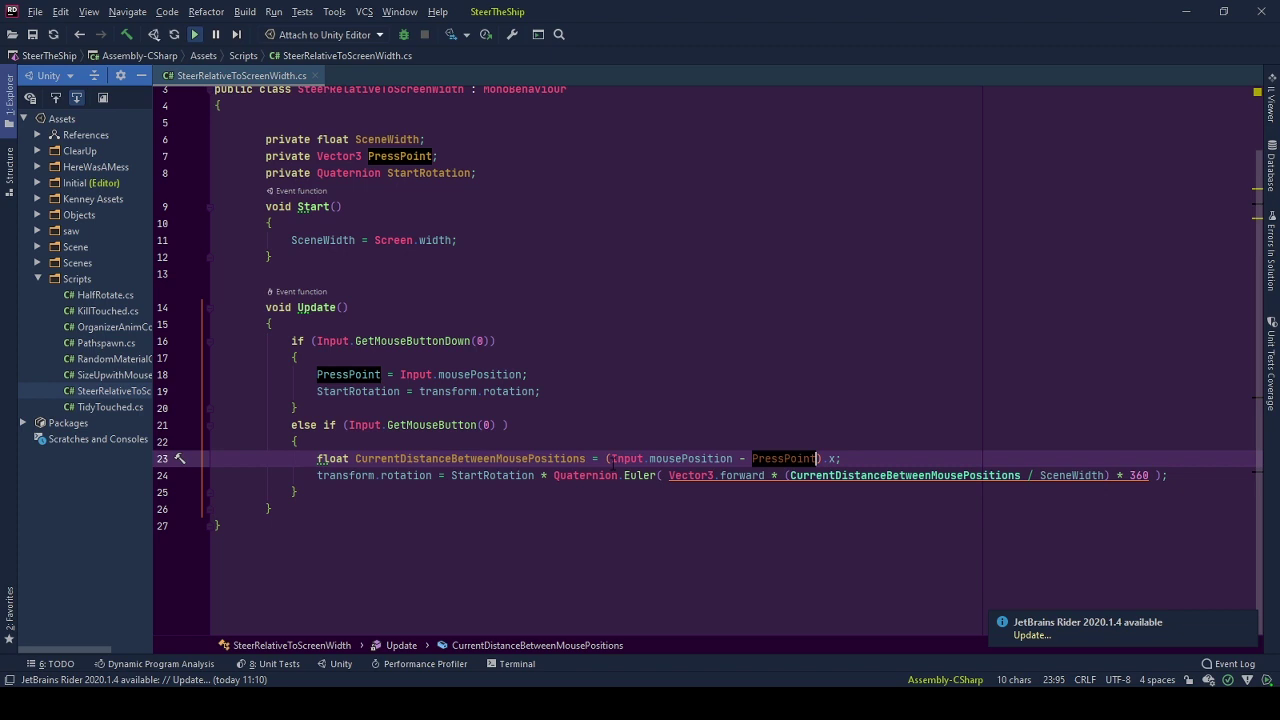
left_click_drag(613, 458, 733, 458)
left_click(733, 458)
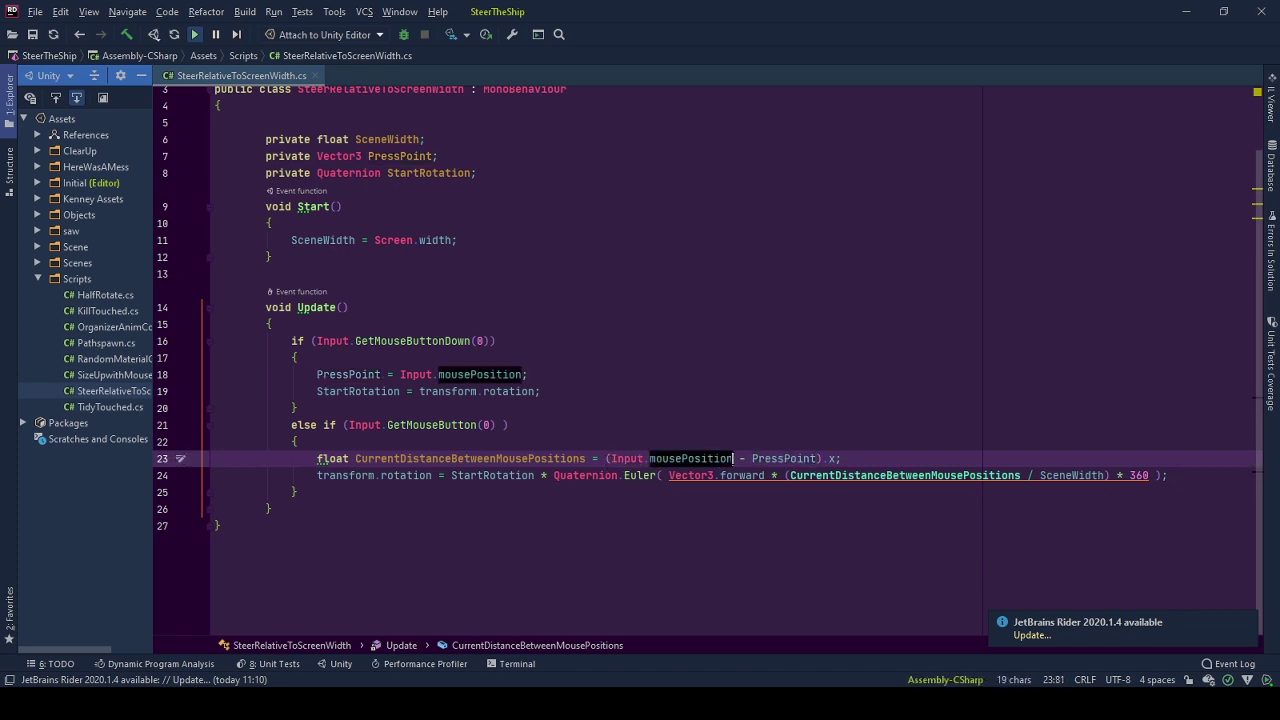
left_click(932, 456)
left_click_drag(318, 458, 843, 458)
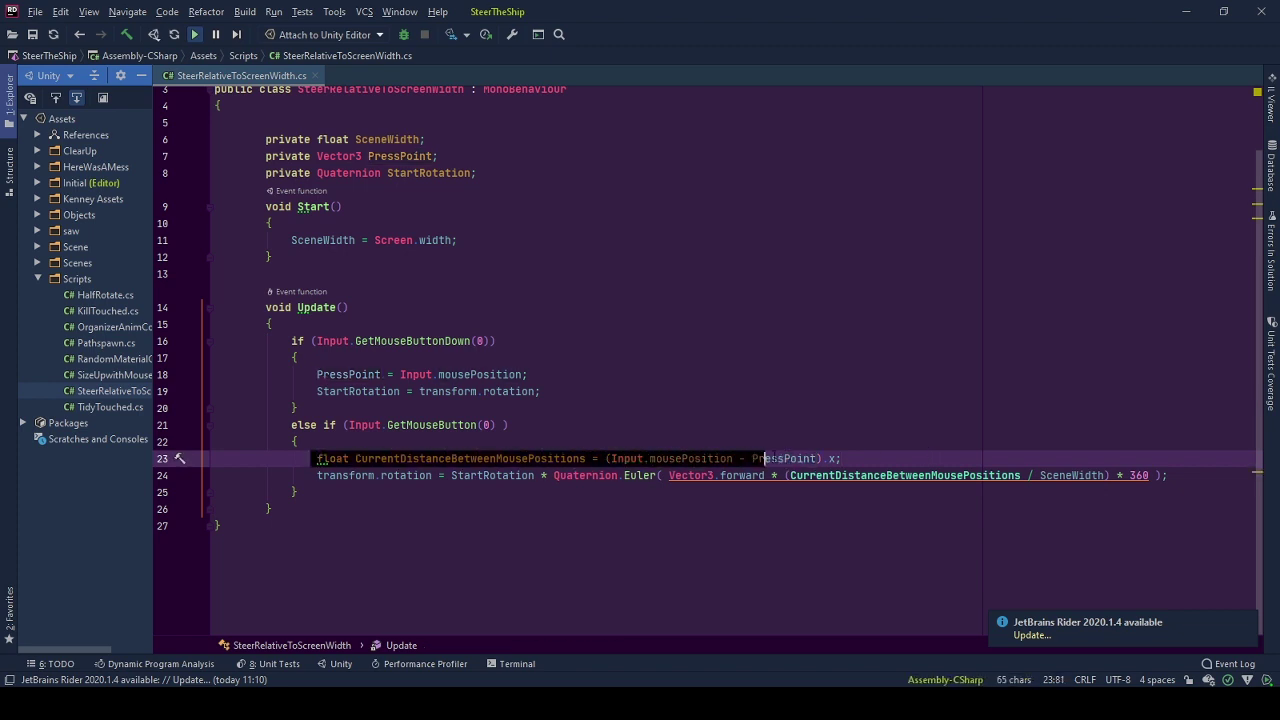
left_click(843, 458)
left_click_drag(1110, 475, 783, 475)
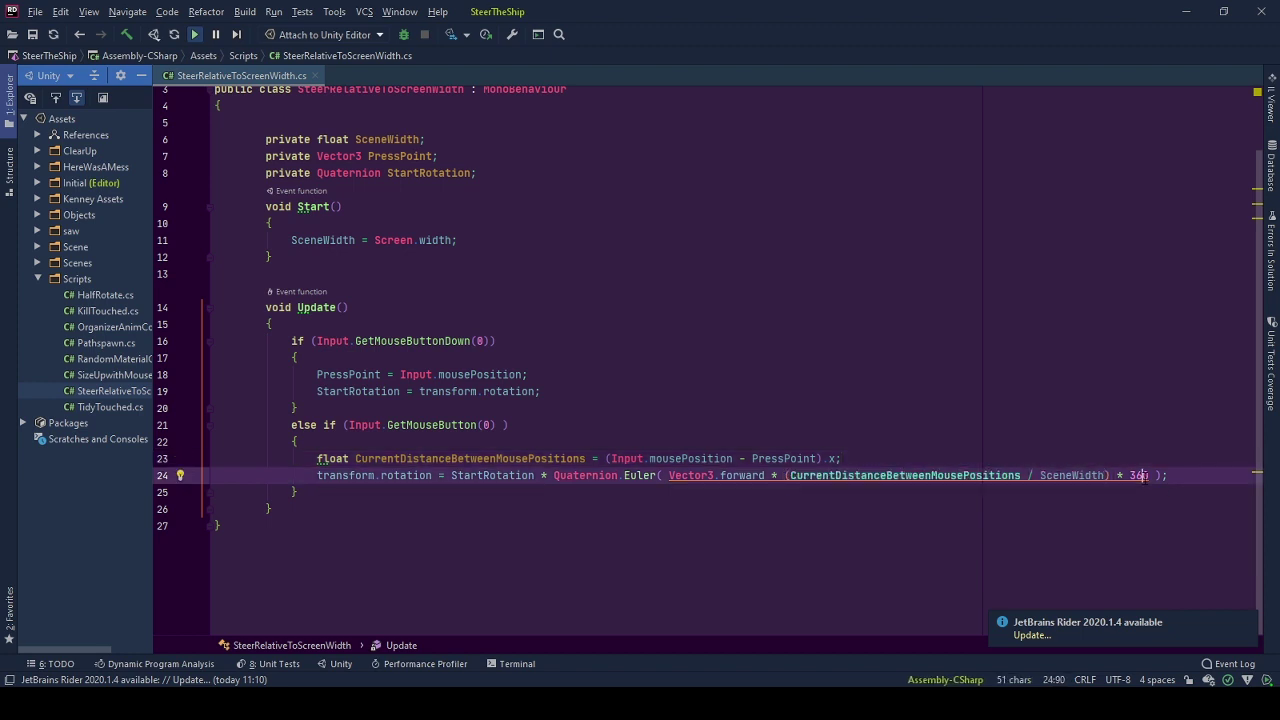
left_click(523, 507)
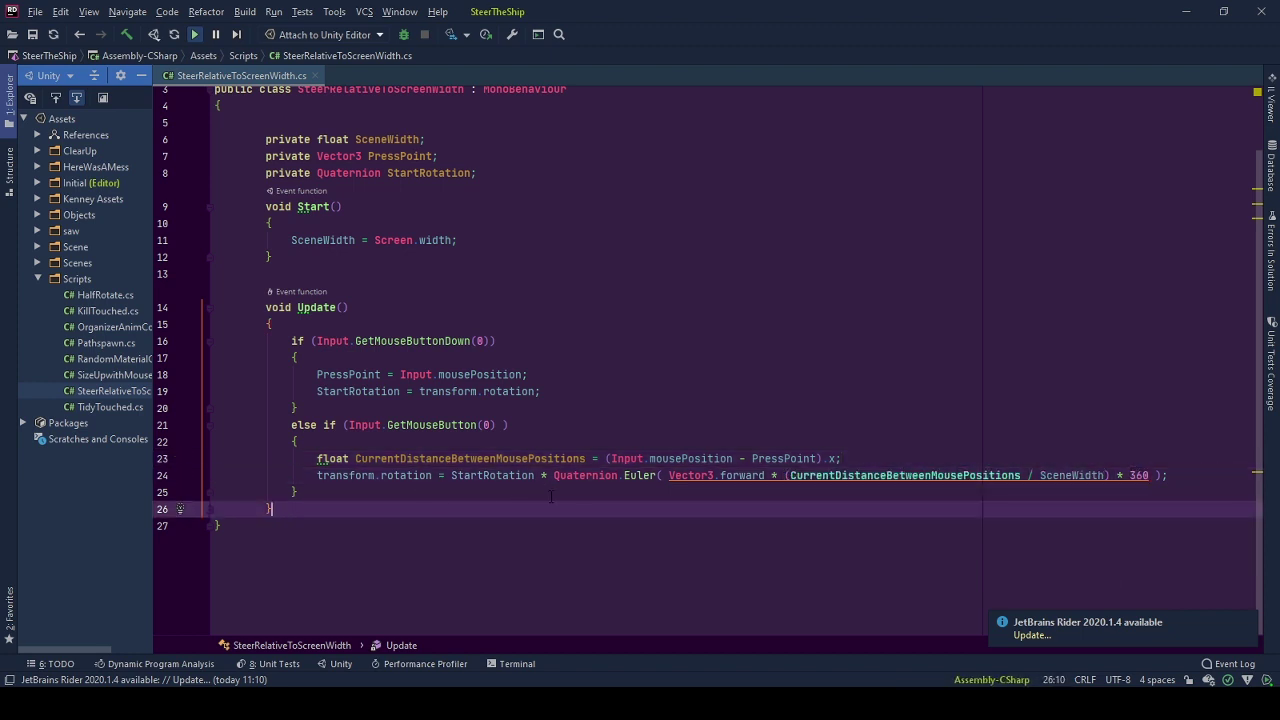
left_click_drag(668, 475, 1150, 476)
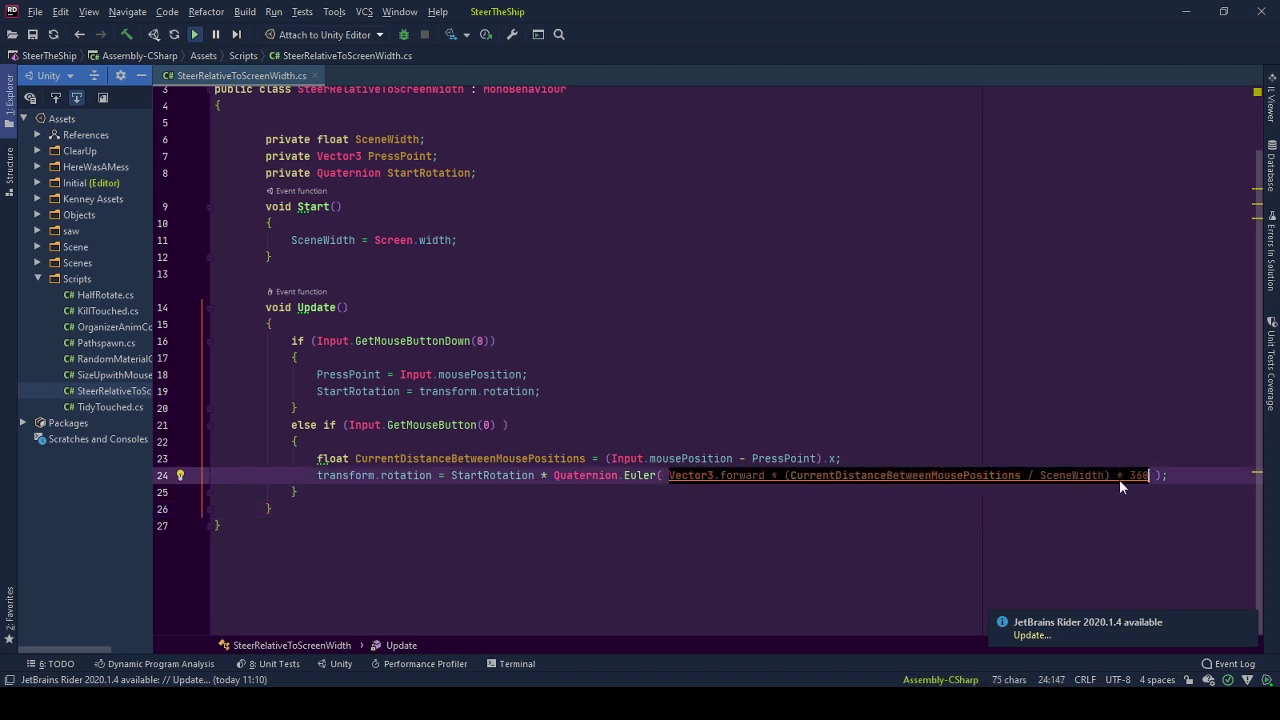
left_click_drag(656, 475, 545, 475)
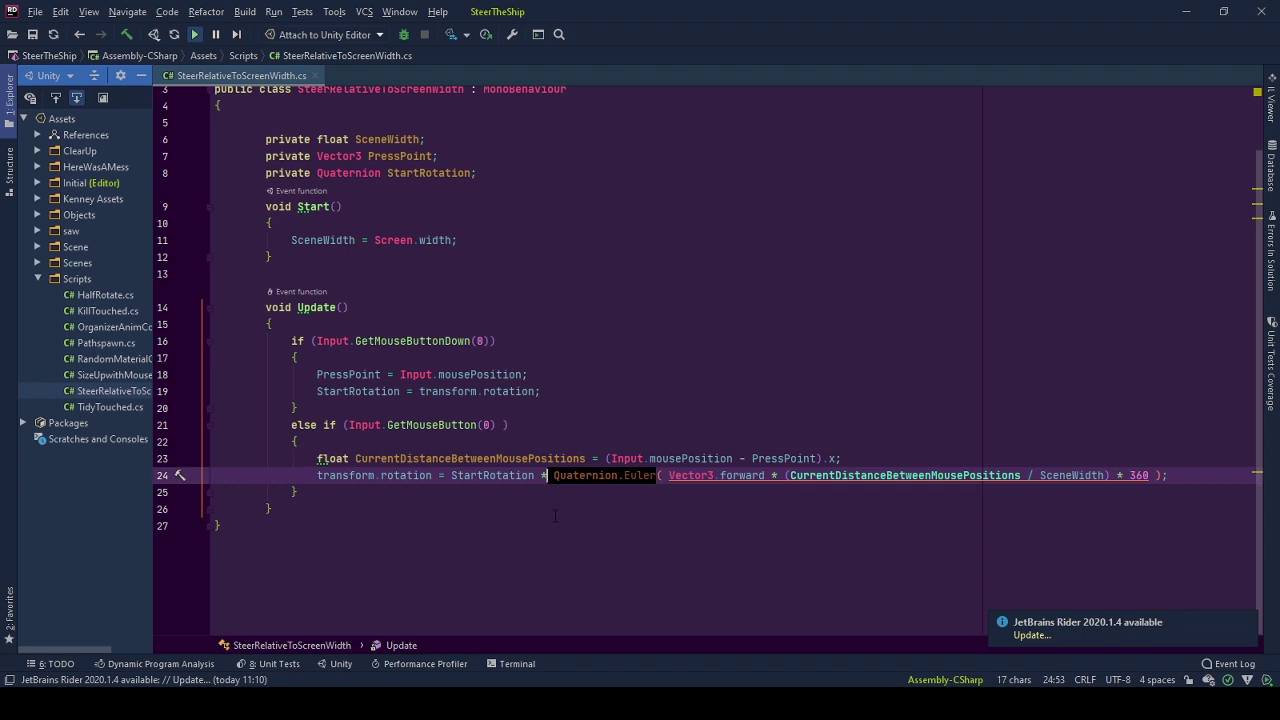
left_click(556, 481)
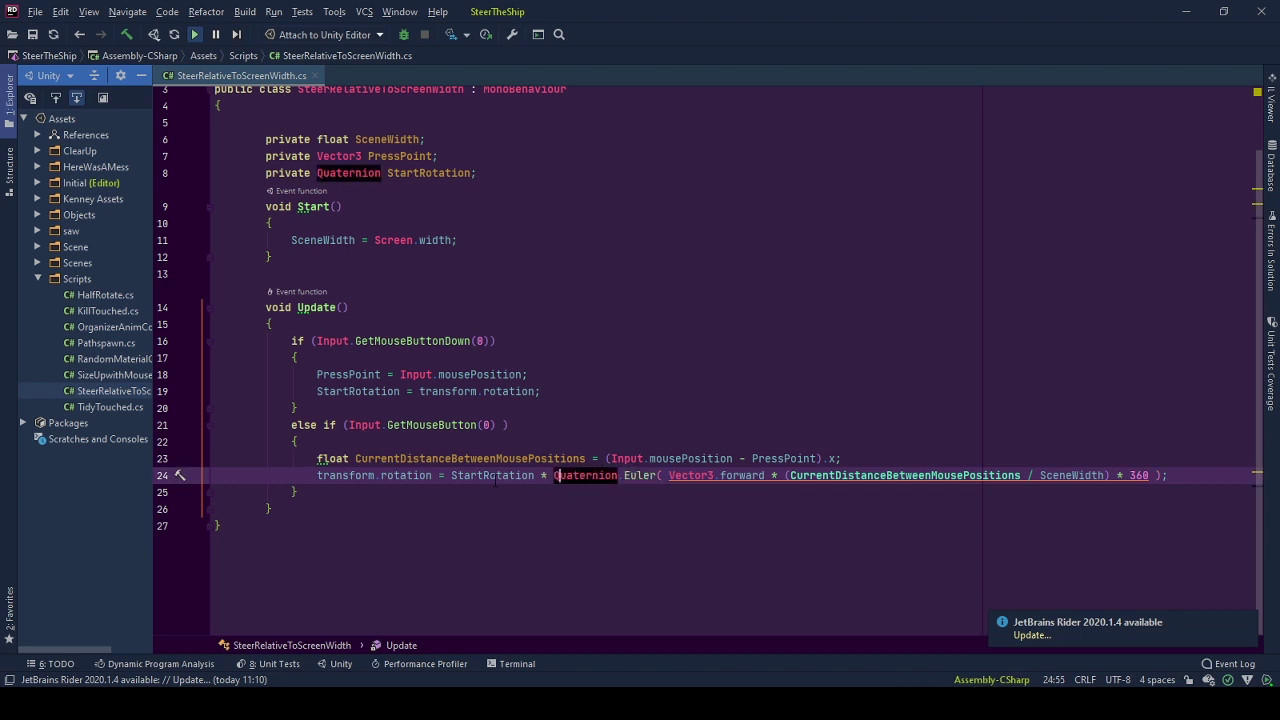
double_click(495, 477)
left_click(540, 476)
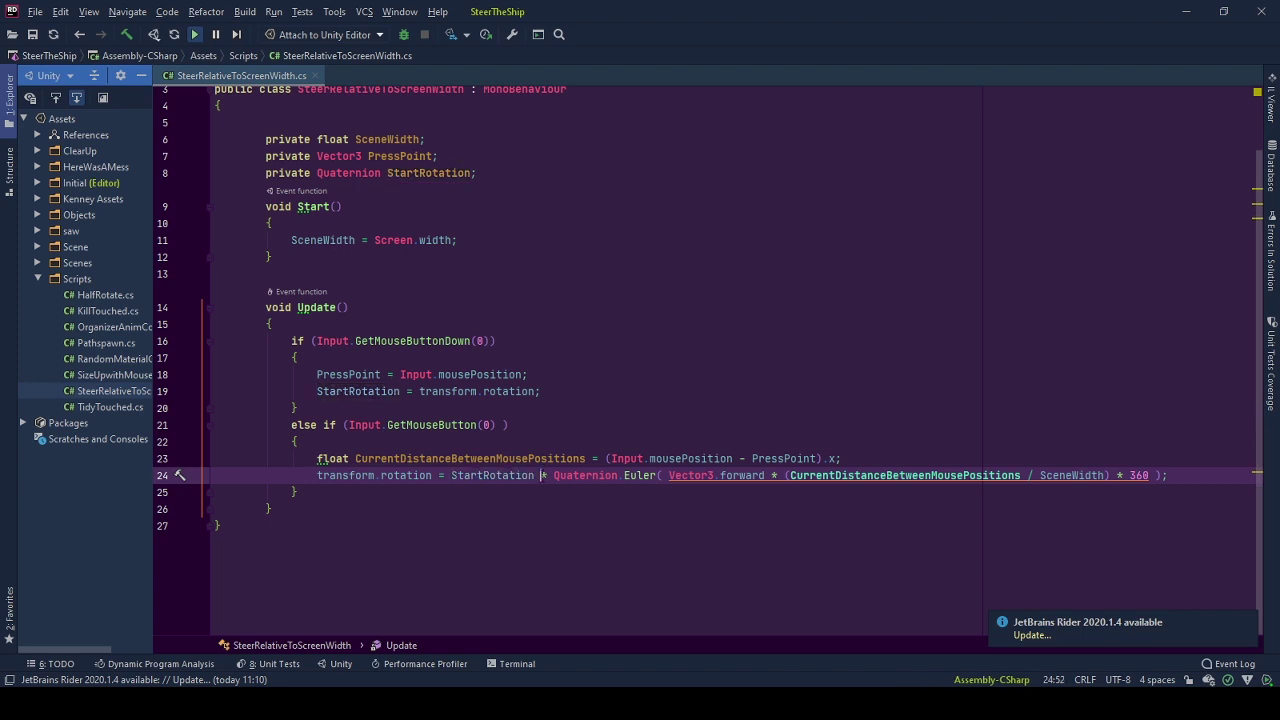
left_click_drag(451, 476, 652, 476)
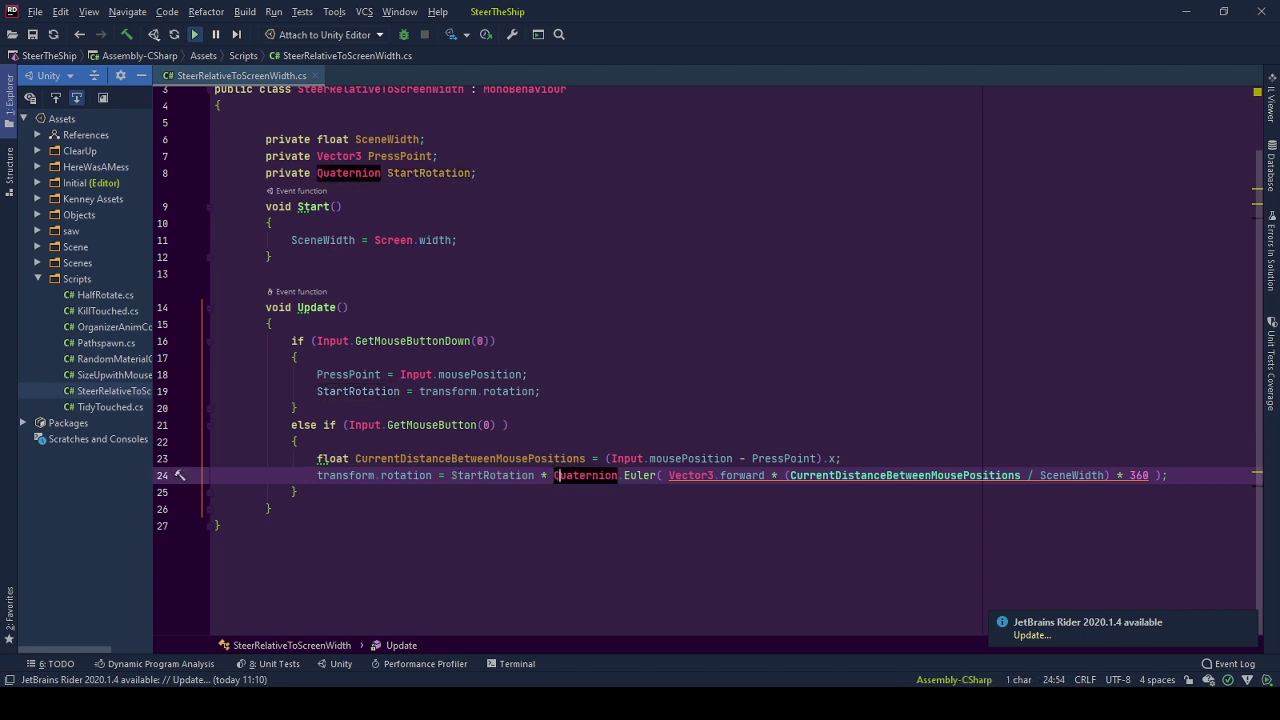
left_click_drag(540, 476, 548, 476)
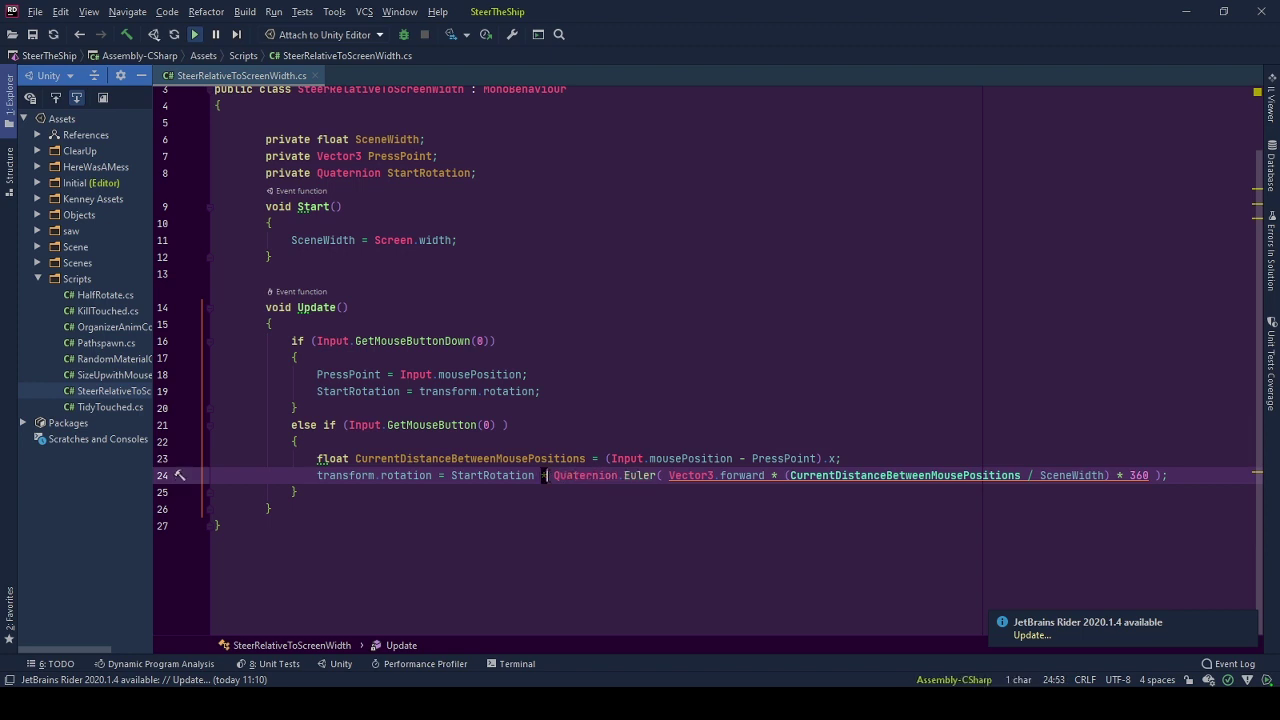
left_click(470, 509)
left_click_drag(317, 476, 432, 476)
double_click(467, 476)
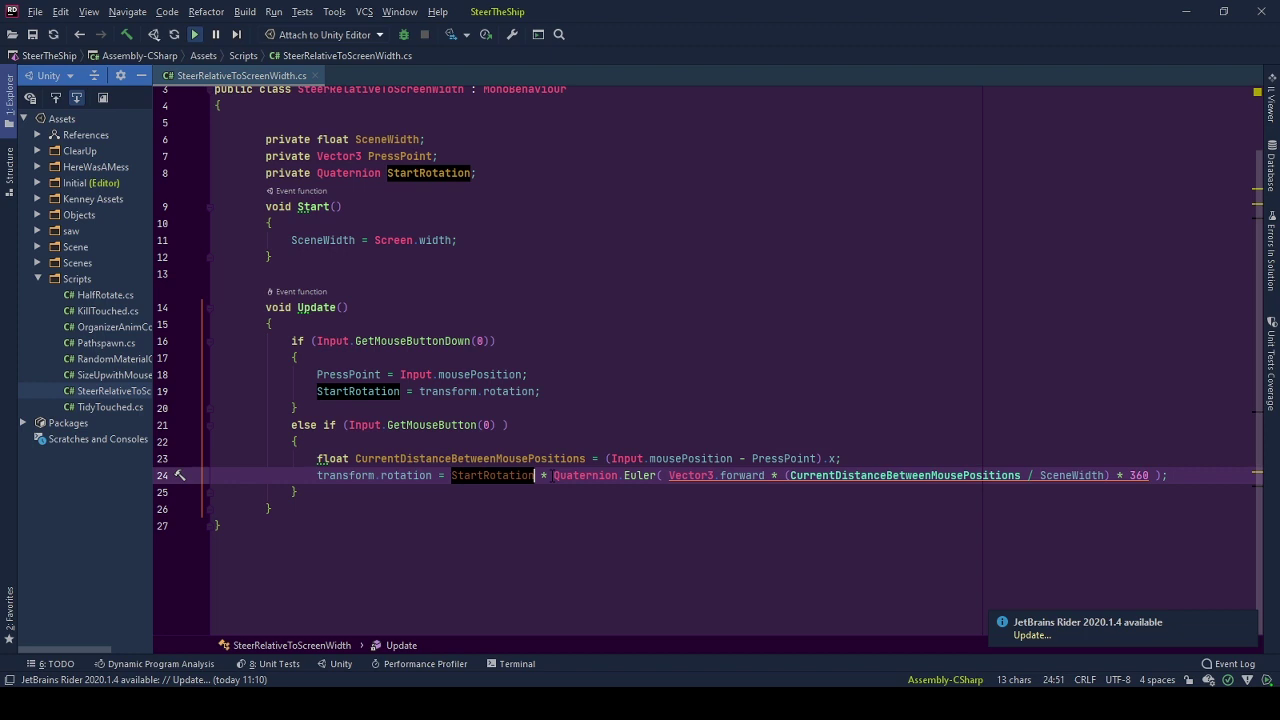
left_click_drag(553, 476, 1149, 476)
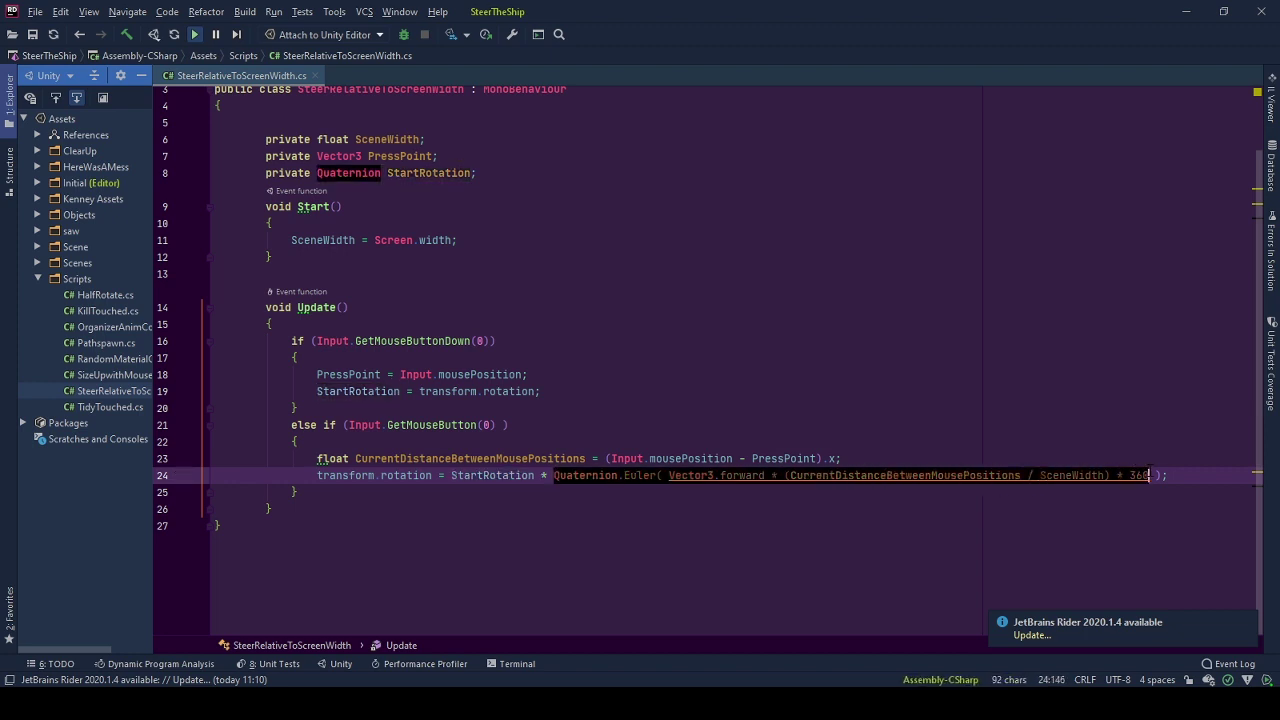
left_click(1036, 497)
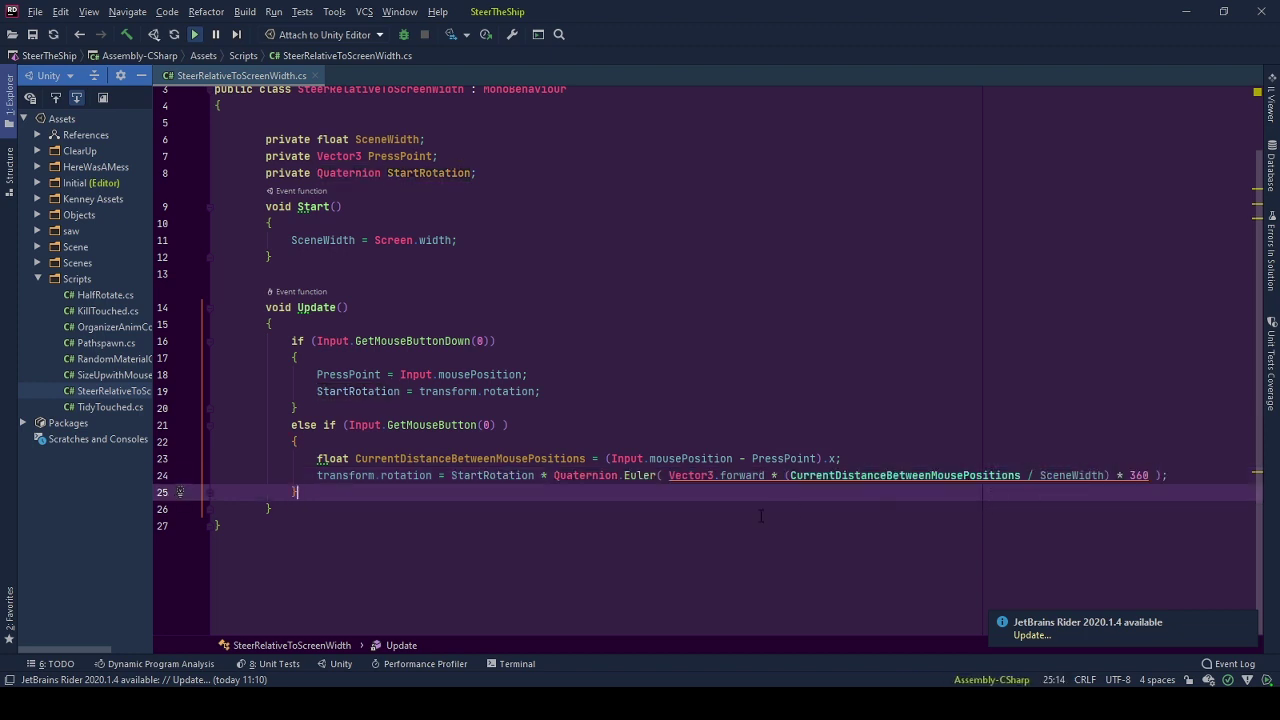
double_click(488, 476)
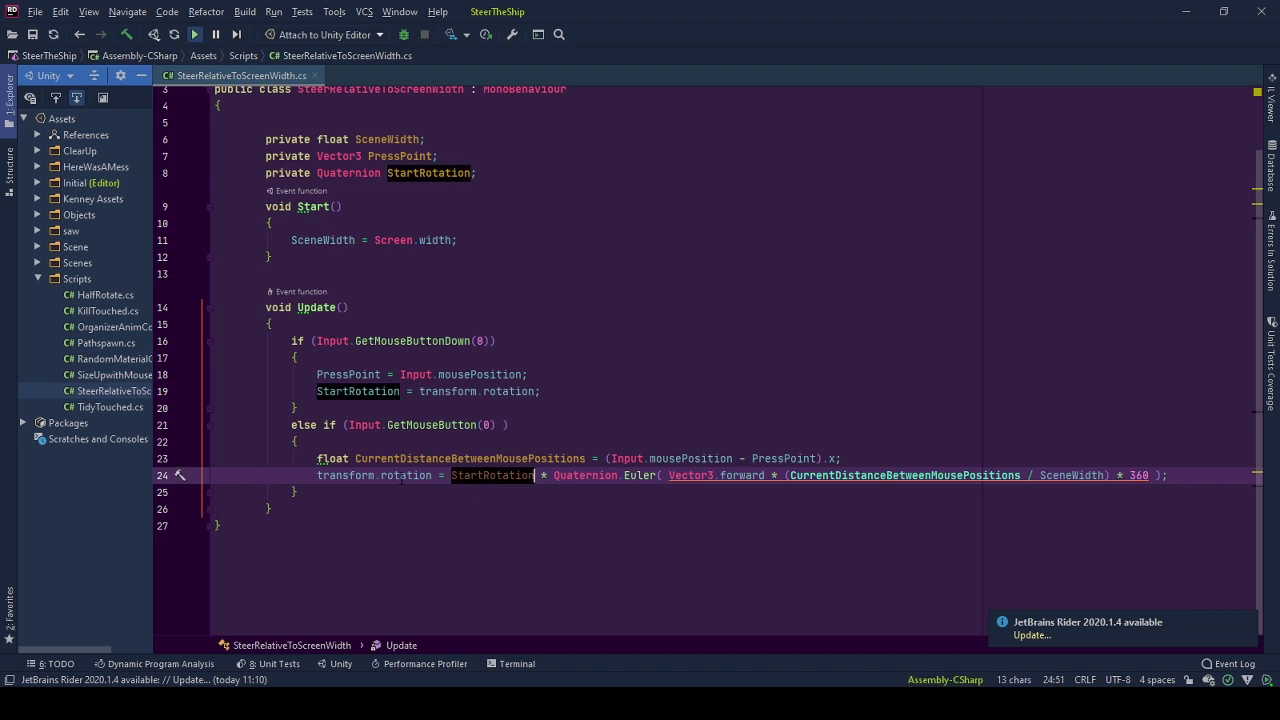
left_click(1144, 462)
left_click(1145, 476)
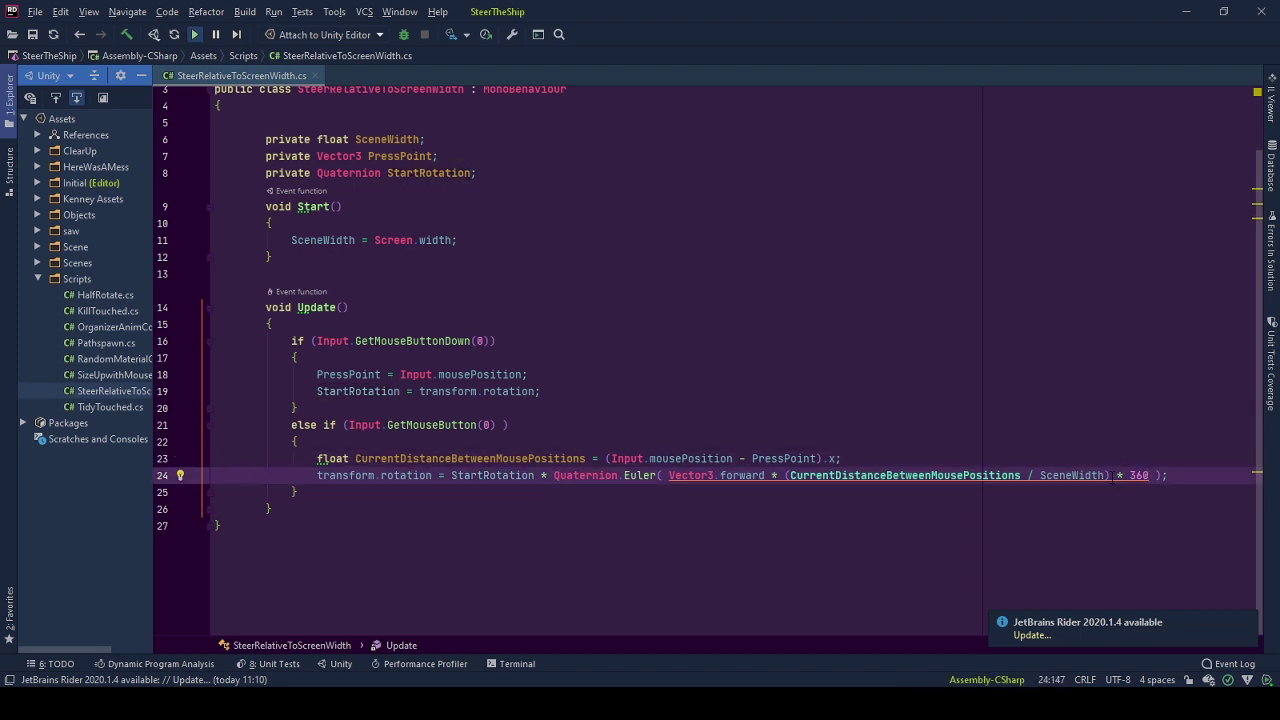
left_click_drag(1113, 476, 785, 476)
left_click(1150, 476)
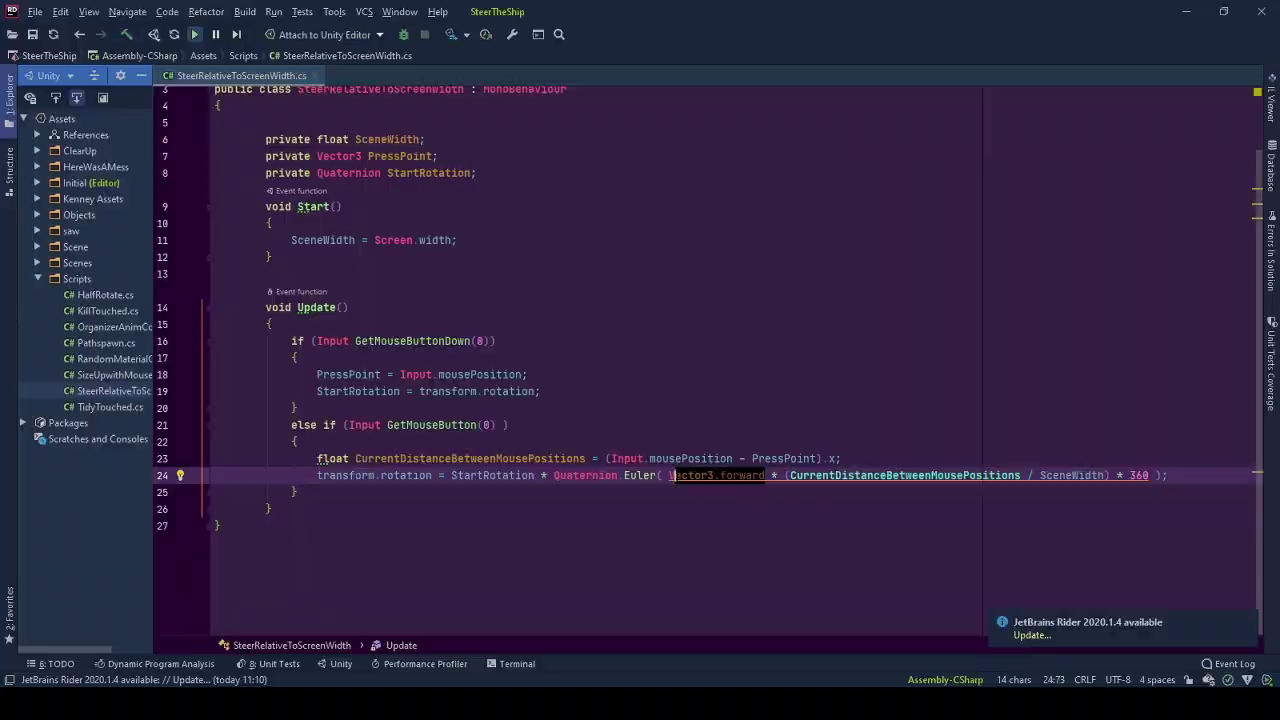
key("alt+Tab")
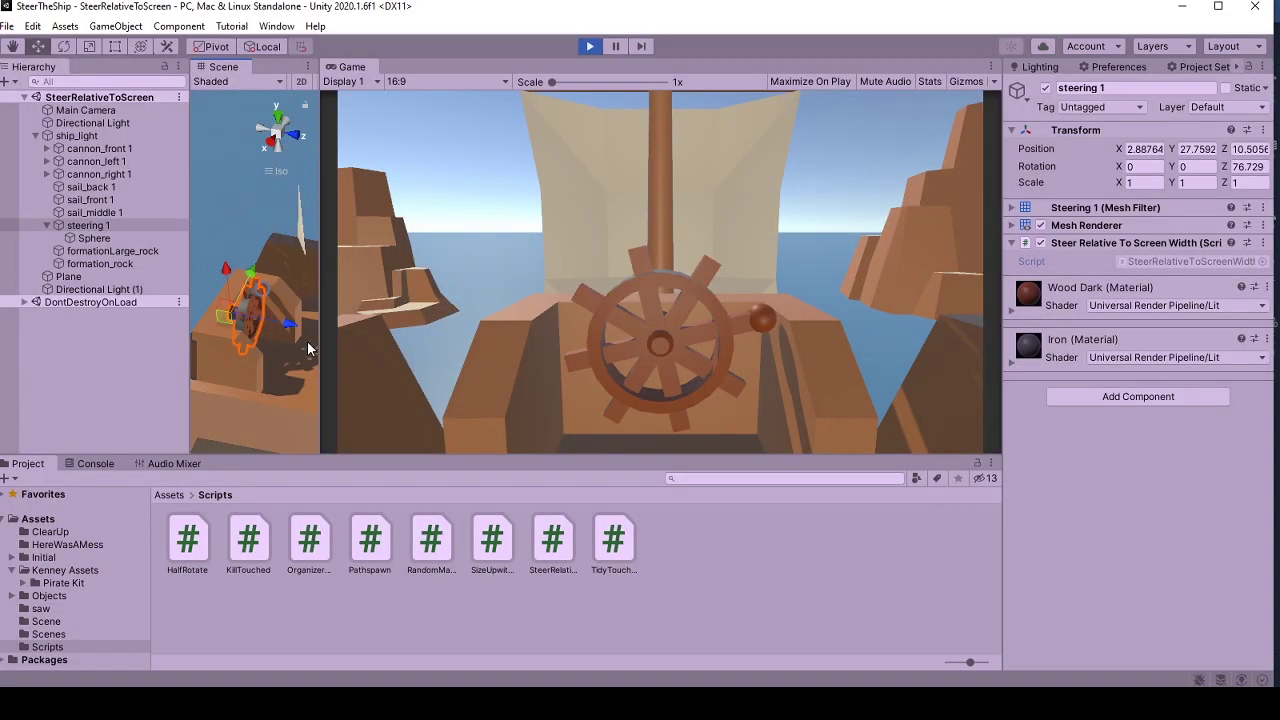
key("alt+Tab")
left_click(782, 537)
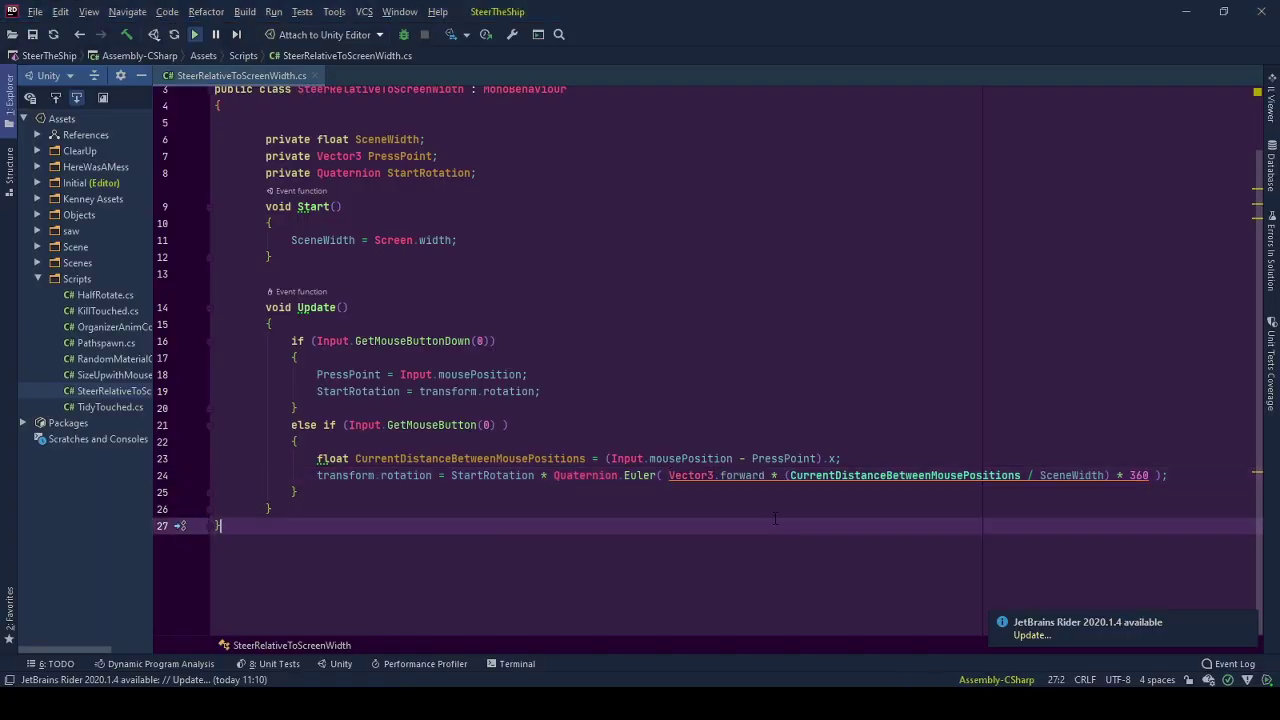
double_click(755, 477)
type("u")
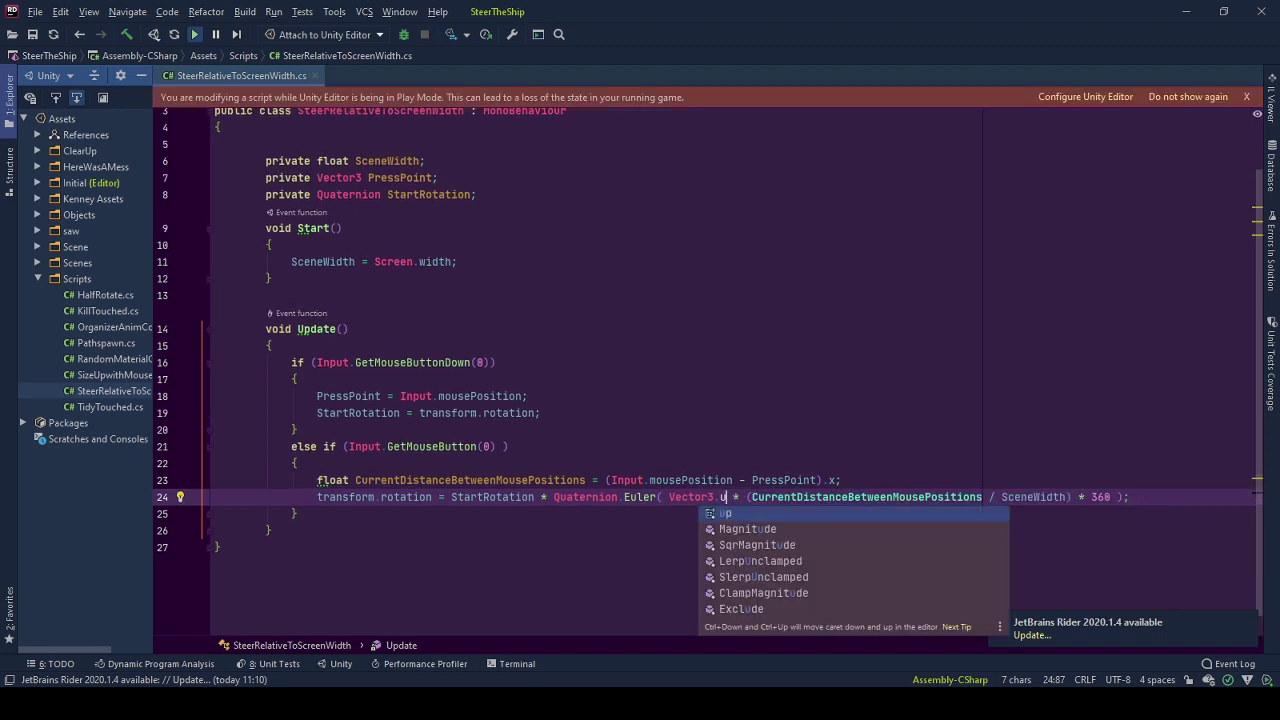
key("Return")
key("BackSpace")
key("BackSpace")
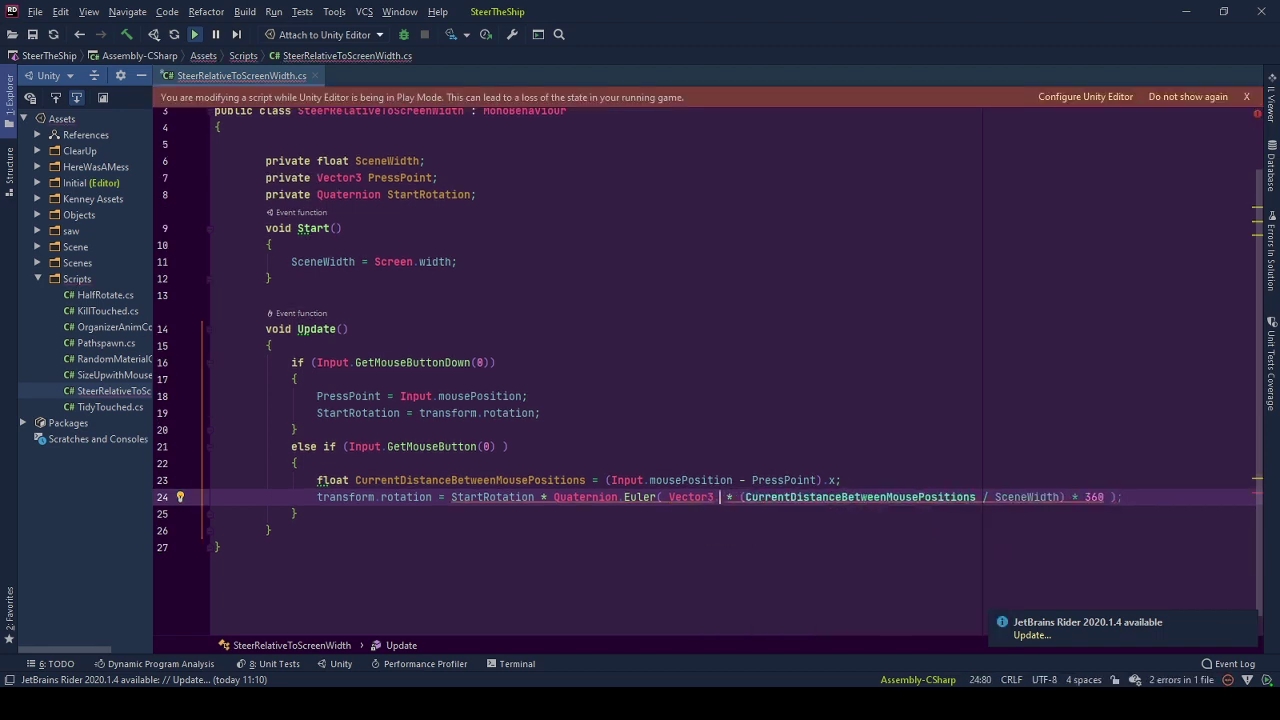
type("ri")
key("Escape")
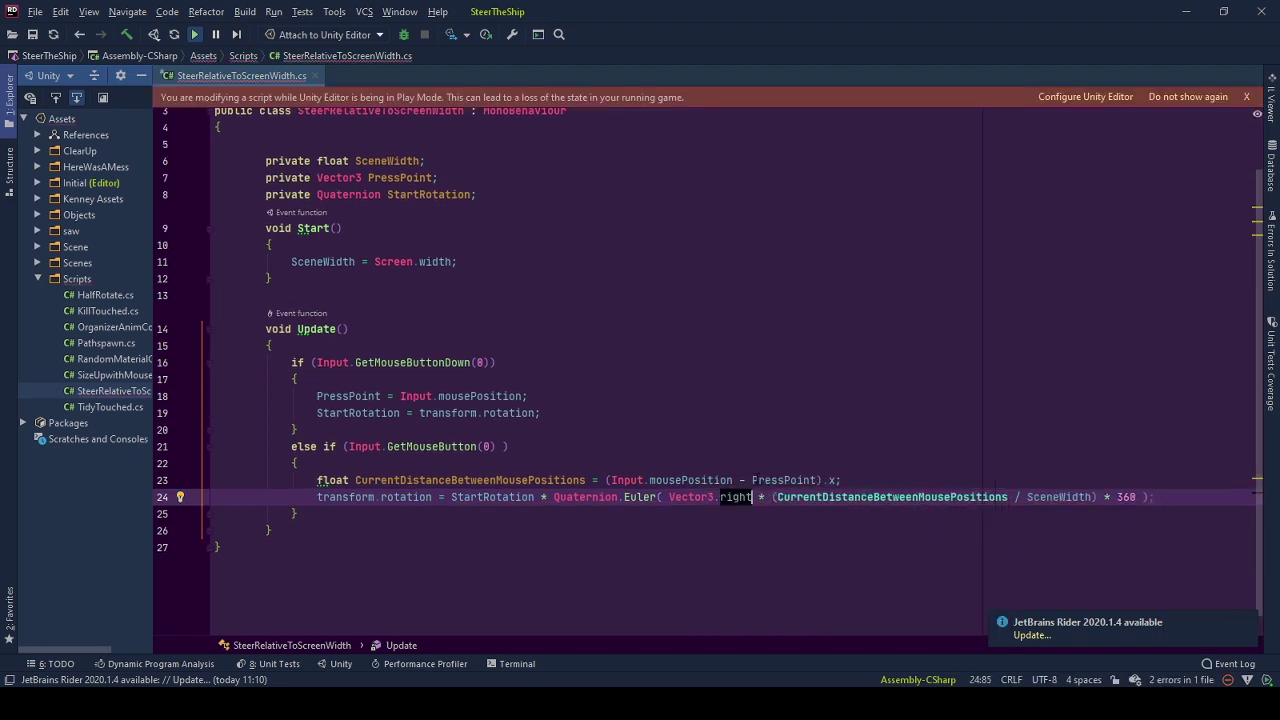
key("BackSpace")
key("BackSpace")
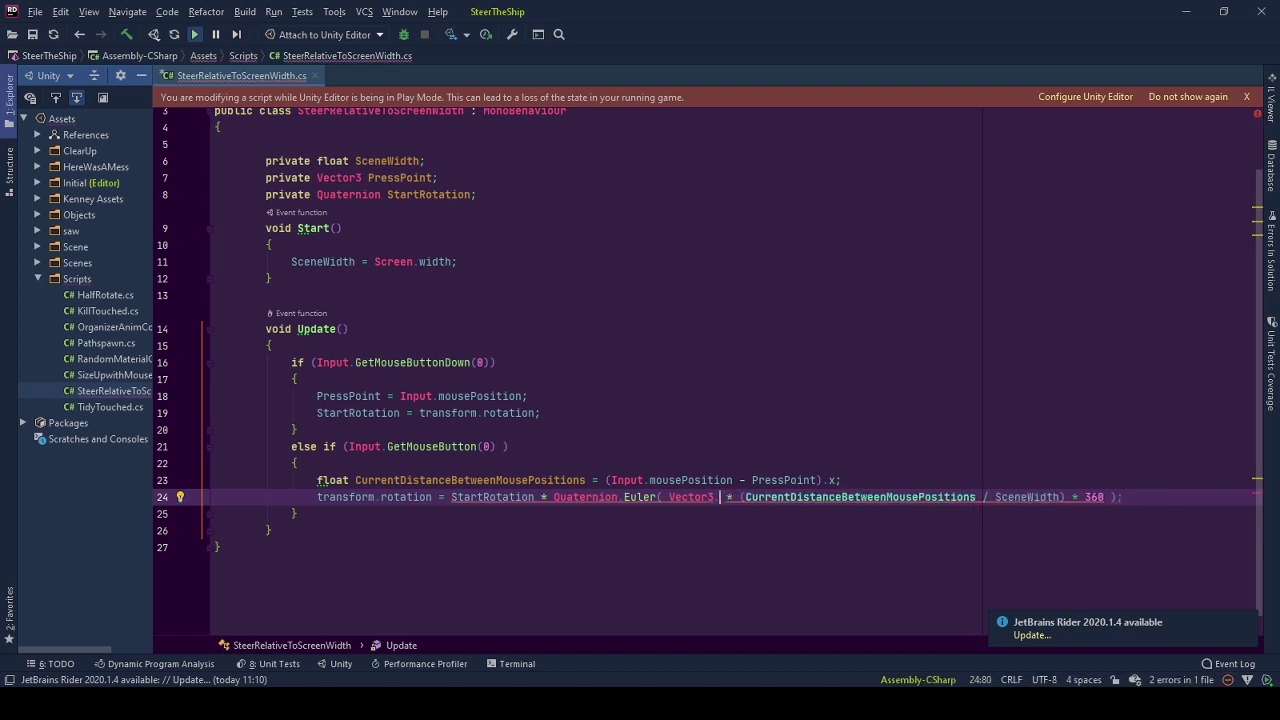
type("u")
key("Return")
key("BackSpace")
key("BackSpace")
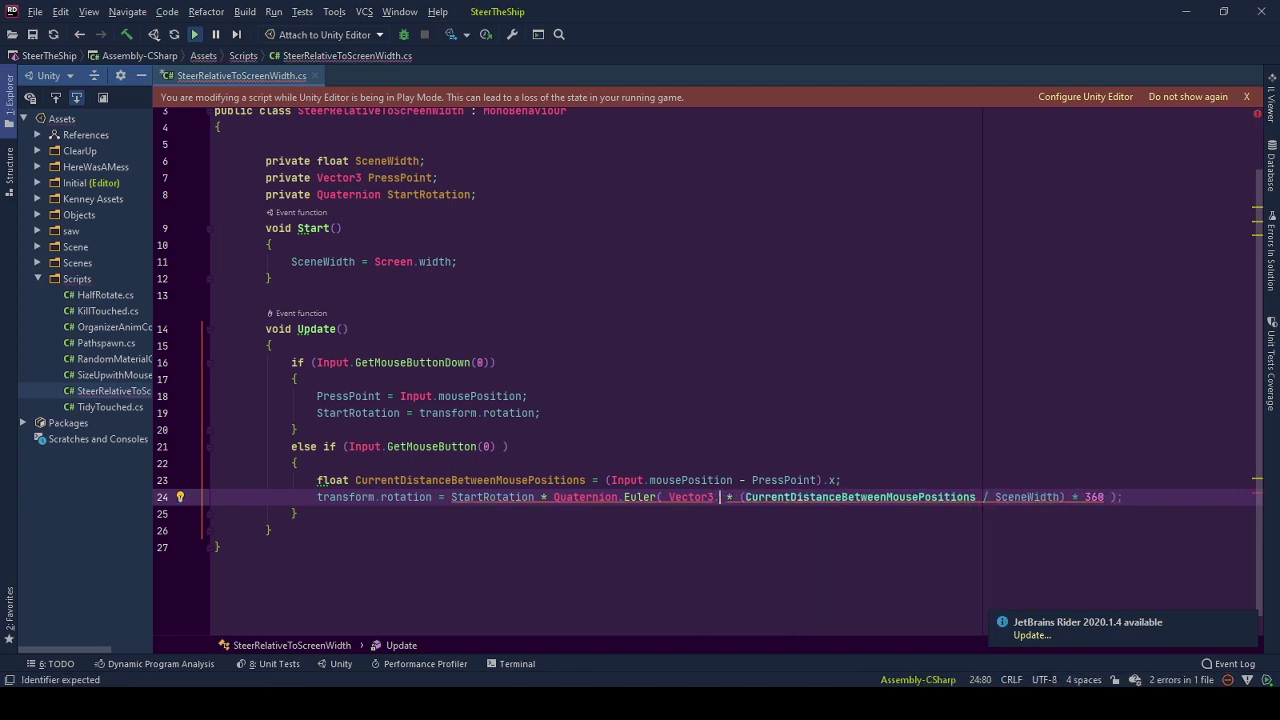
type("fo")
key("Return")
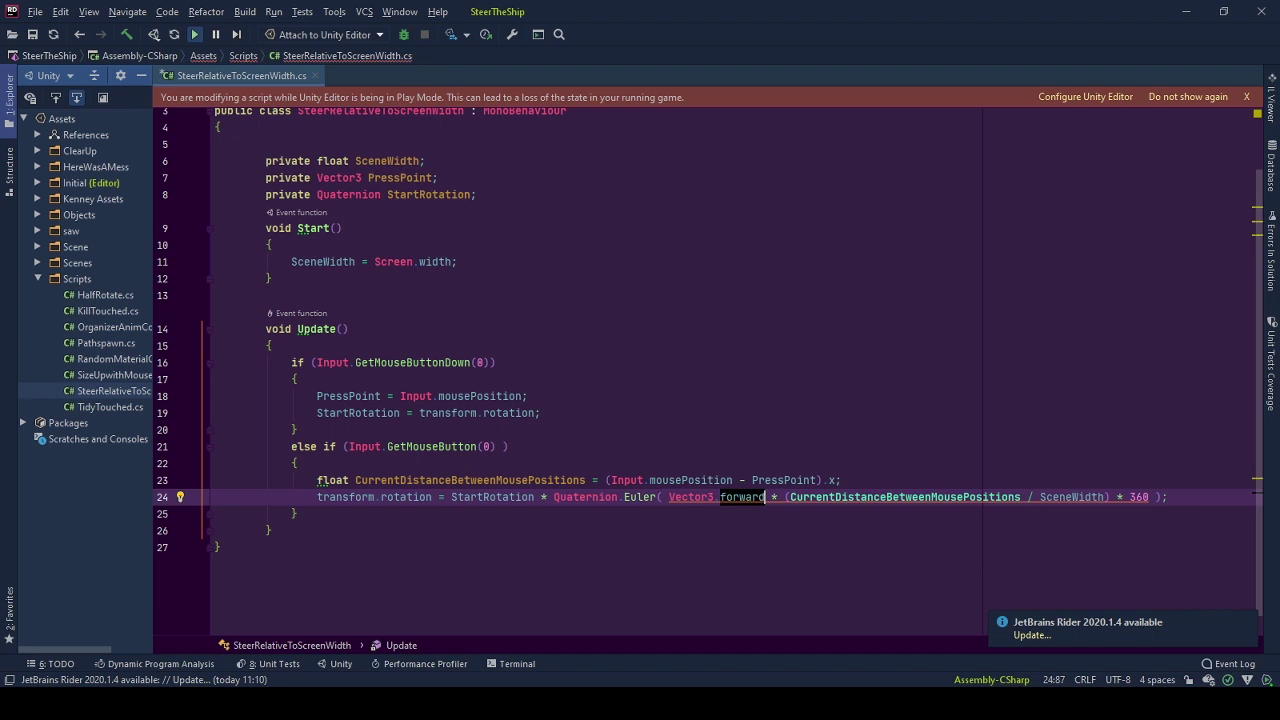
key("Up")
key("Up")
key("Up")
left_click_drag(664, 500, 757, 511)
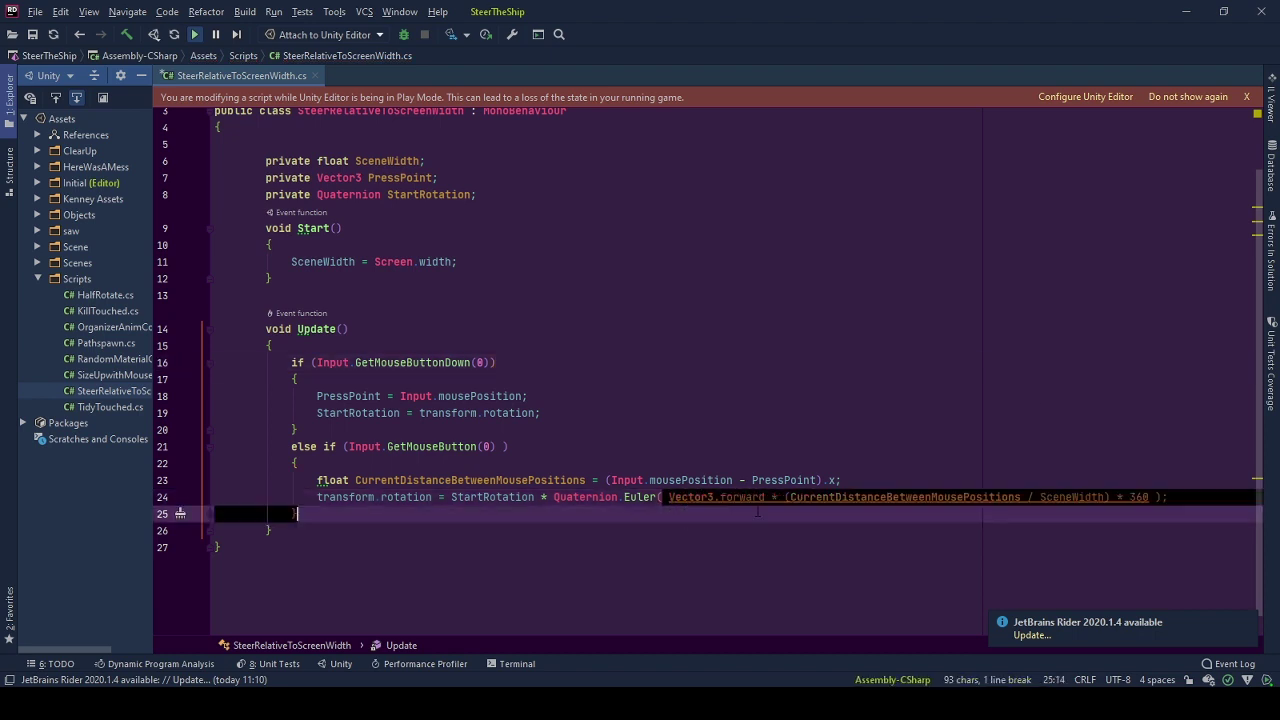
left_click(796, 532)
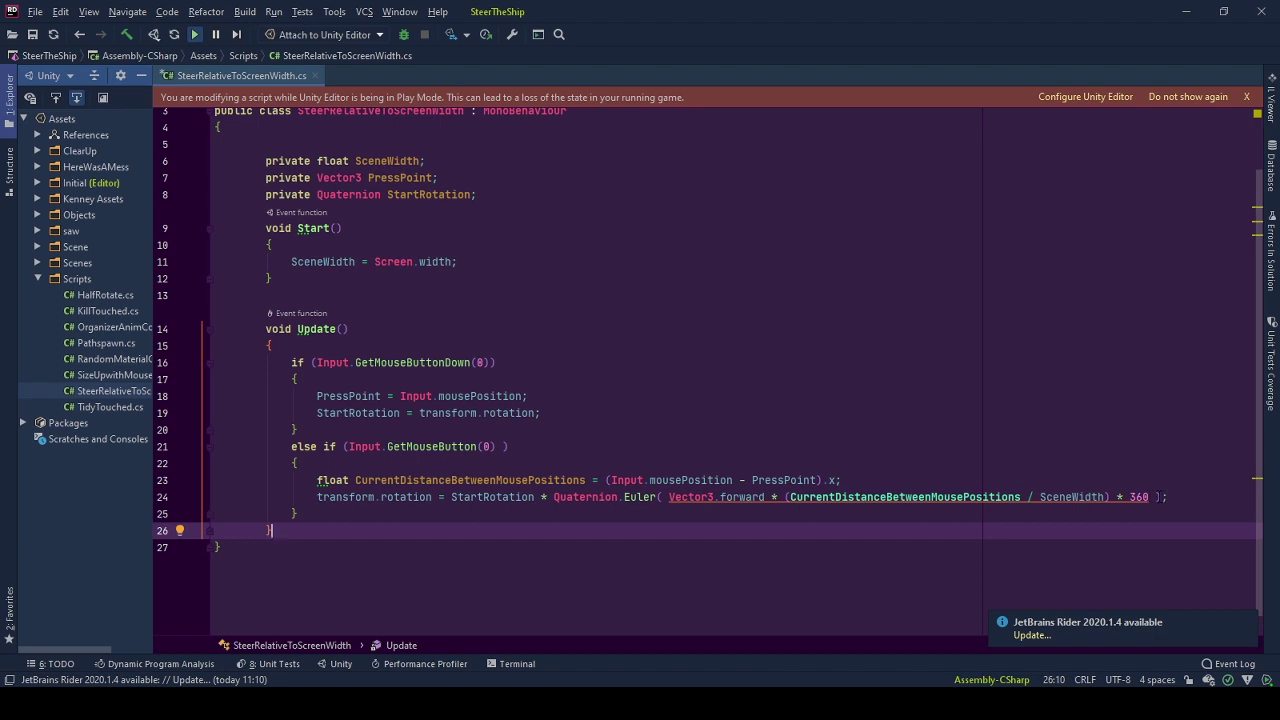
left_click(957, 497)
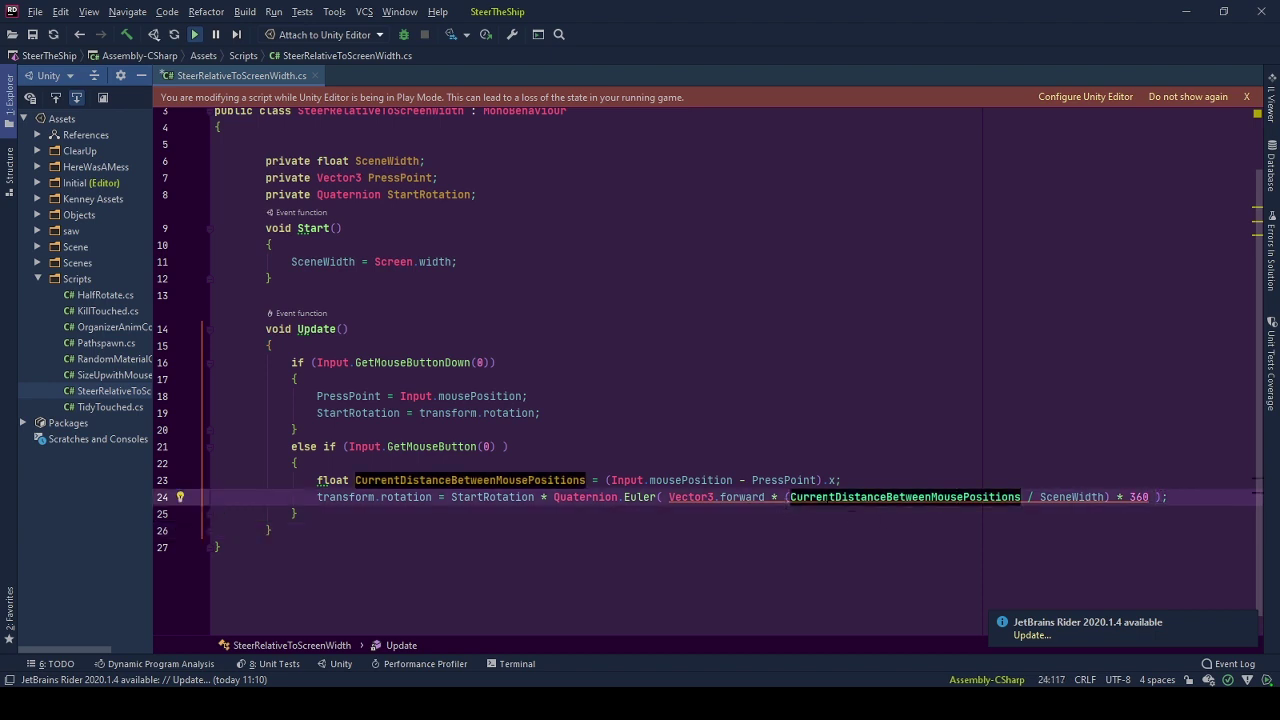
double_click(848, 500)
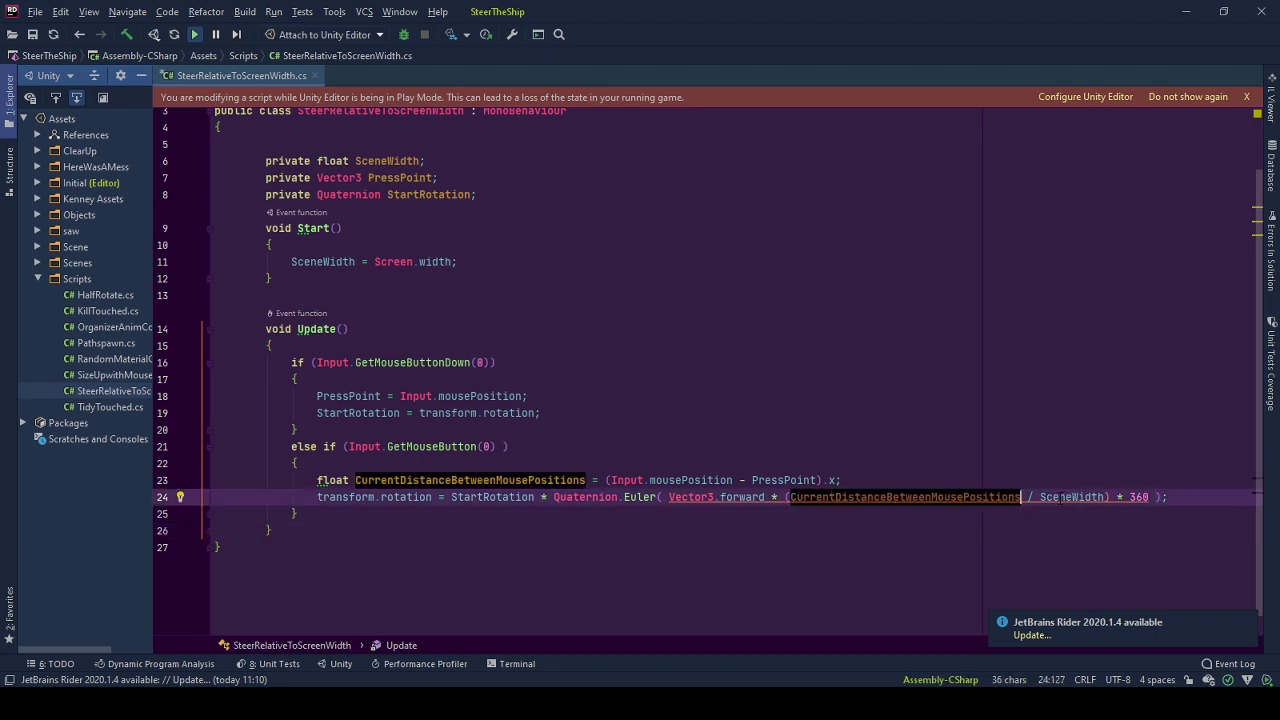
double_click(1062, 497)
left_click_drag(1108, 497, 783, 497)
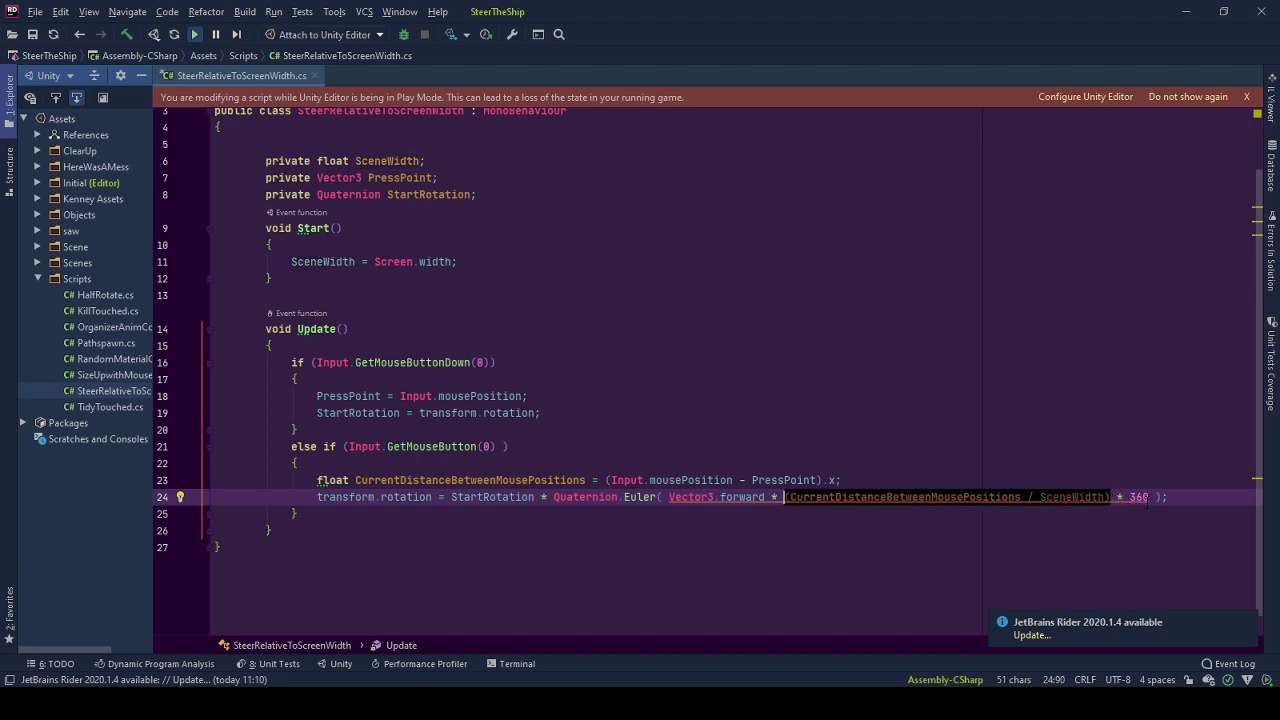
left_click_drag(1150, 497, 783, 497)
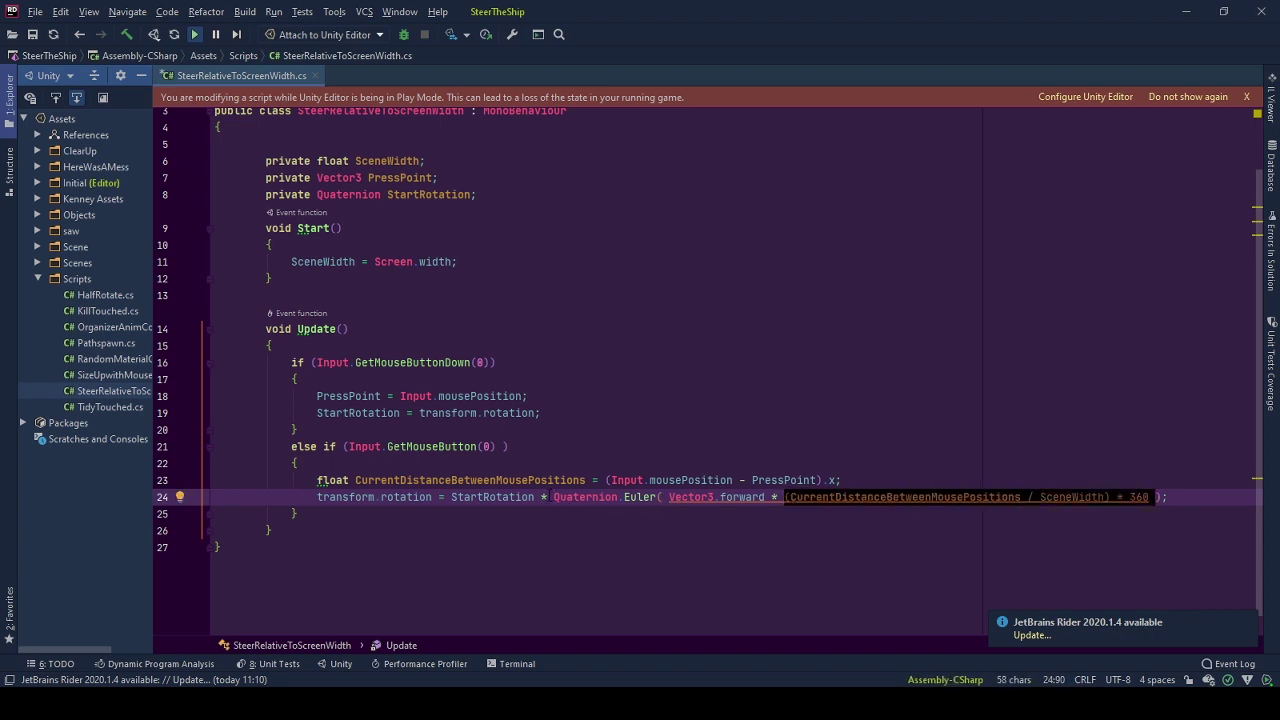
left_click_drag(553, 497, 1163, 497)
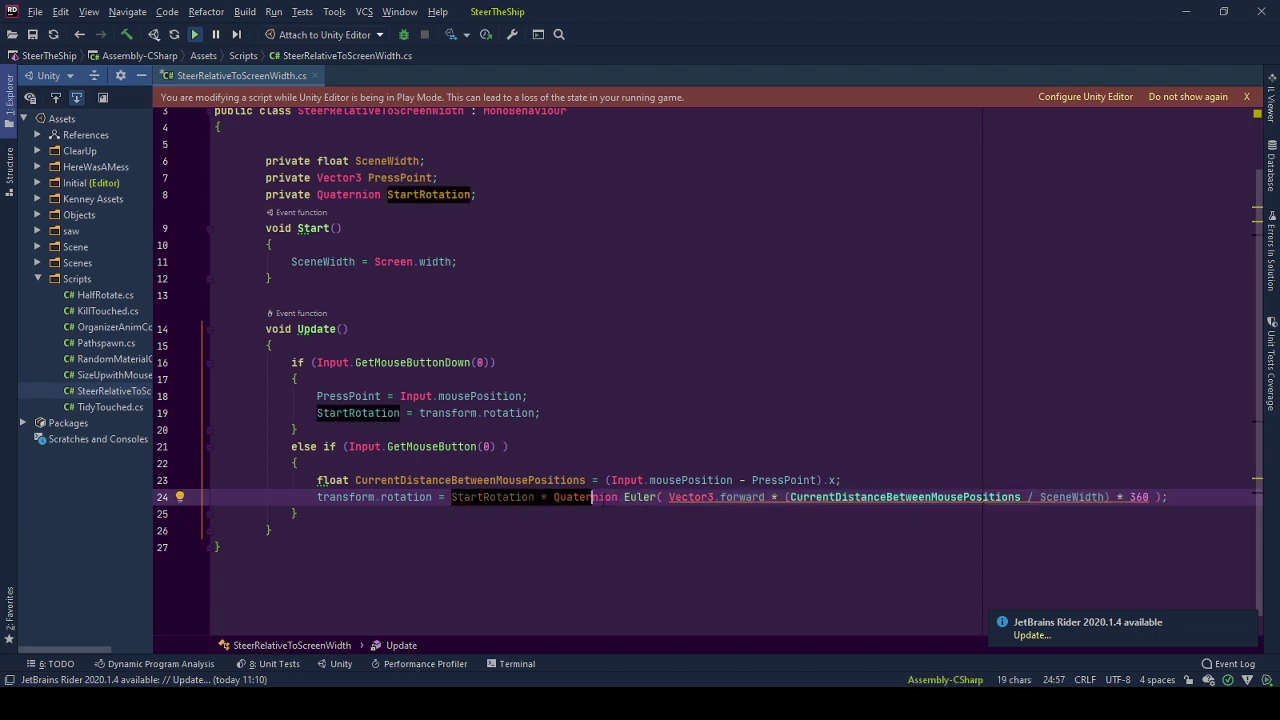
left_click_drag(591, 497, 1001, 497)
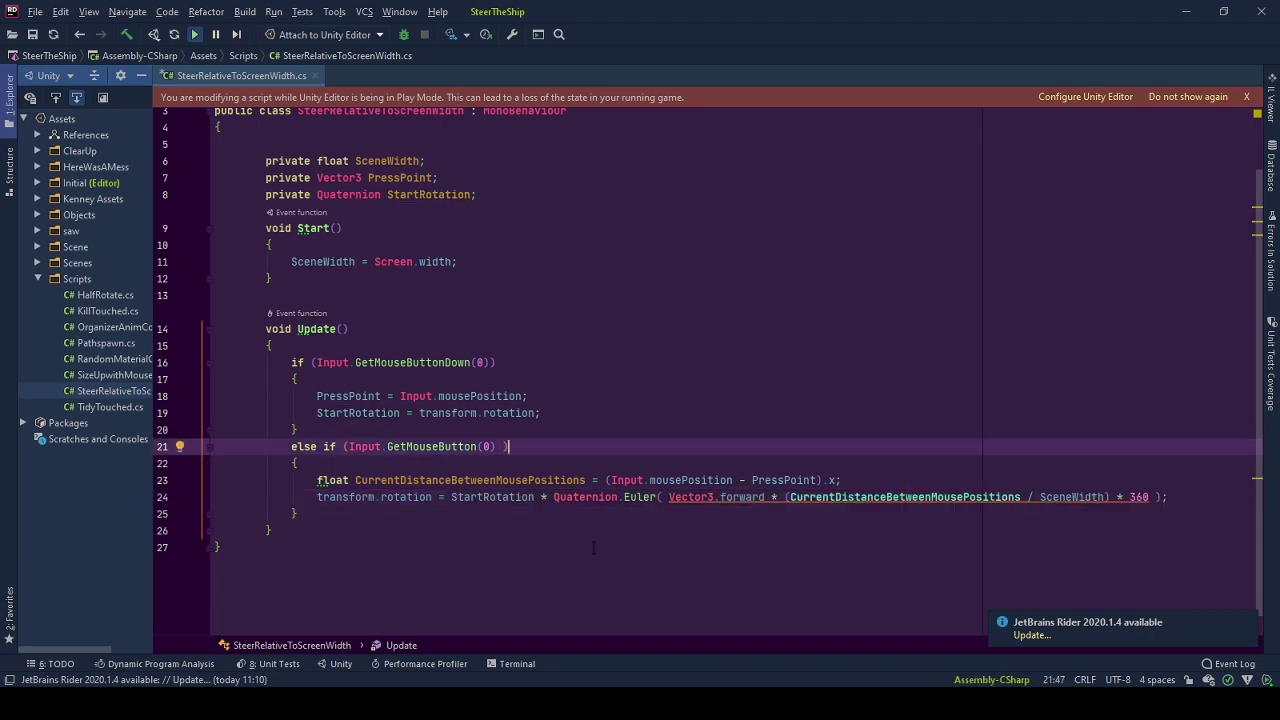
left_click(415, 532)
left_click(1149, 497)
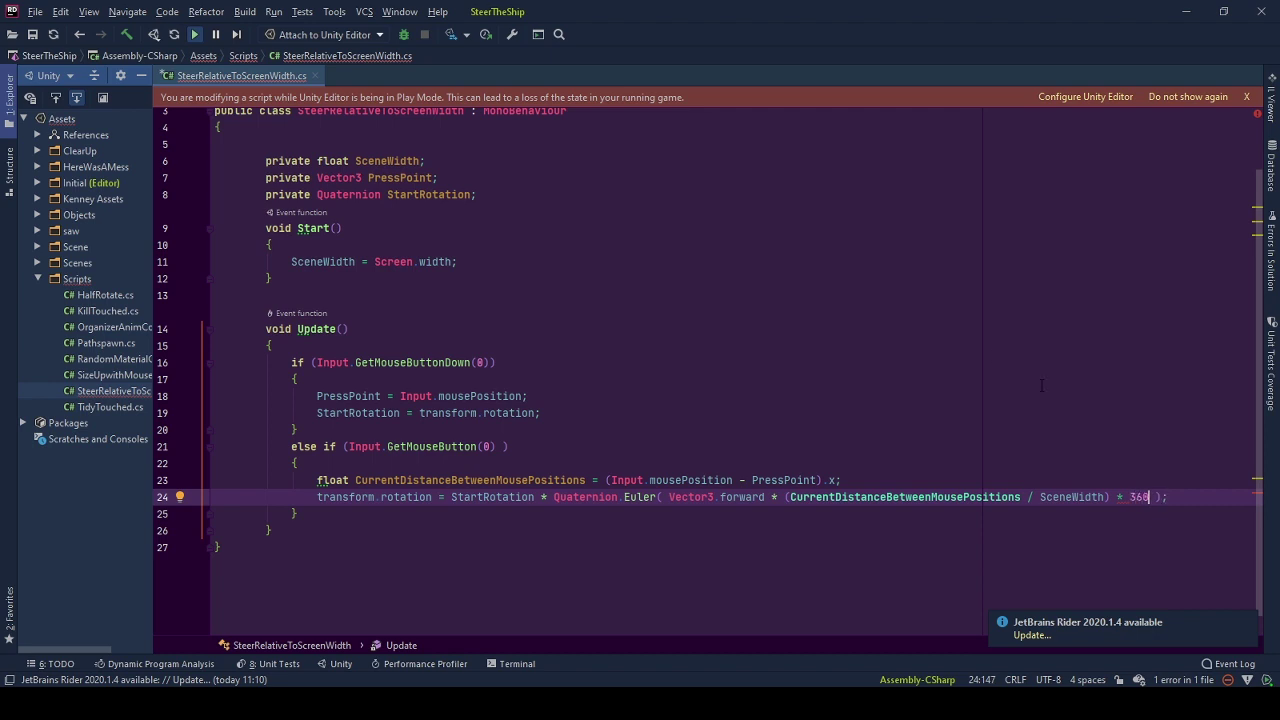
left_click(1191, 497)
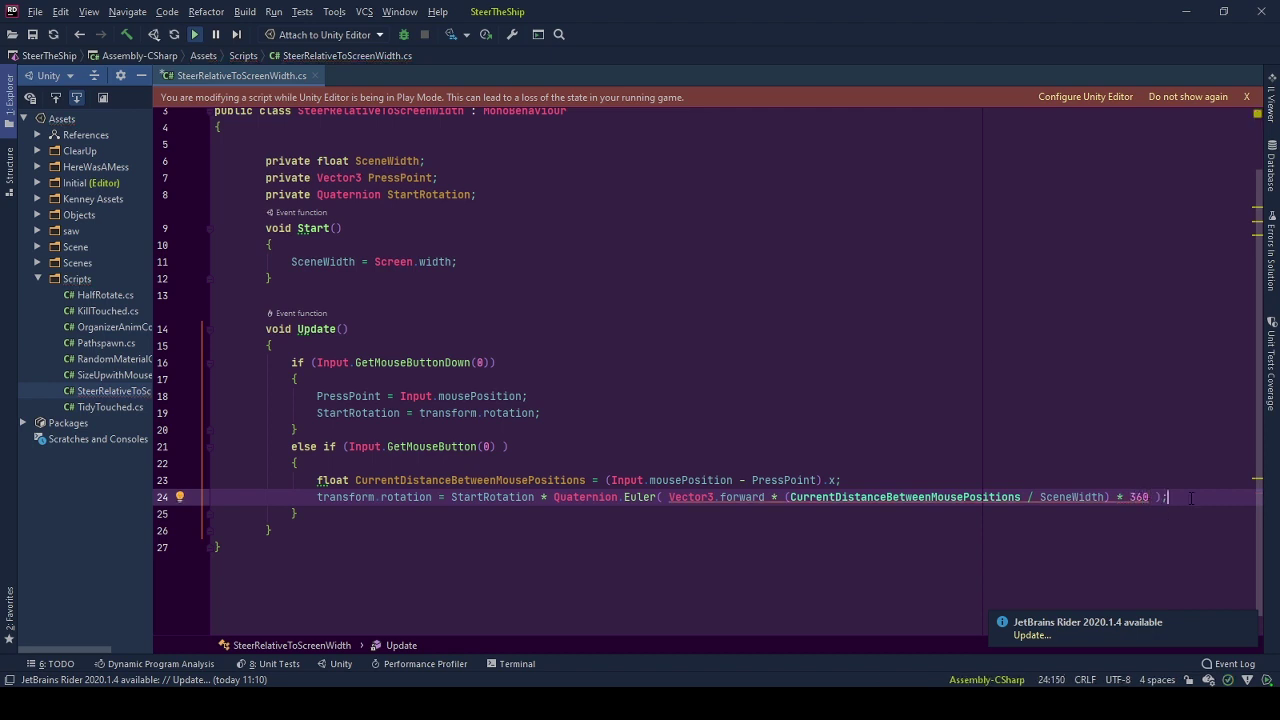
key("alt+Tab")
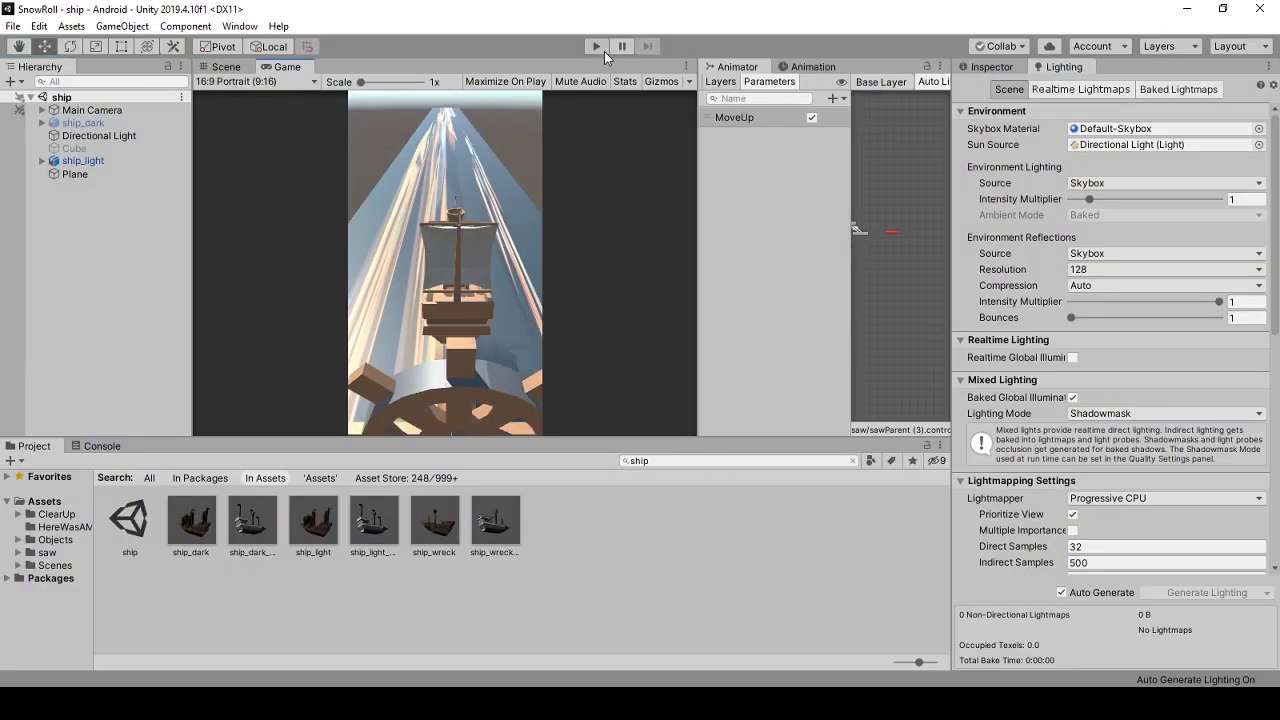
Step: Start play mode and drag right in the Game view, turning the wheel about 43 degrees
left_click(603, 50)
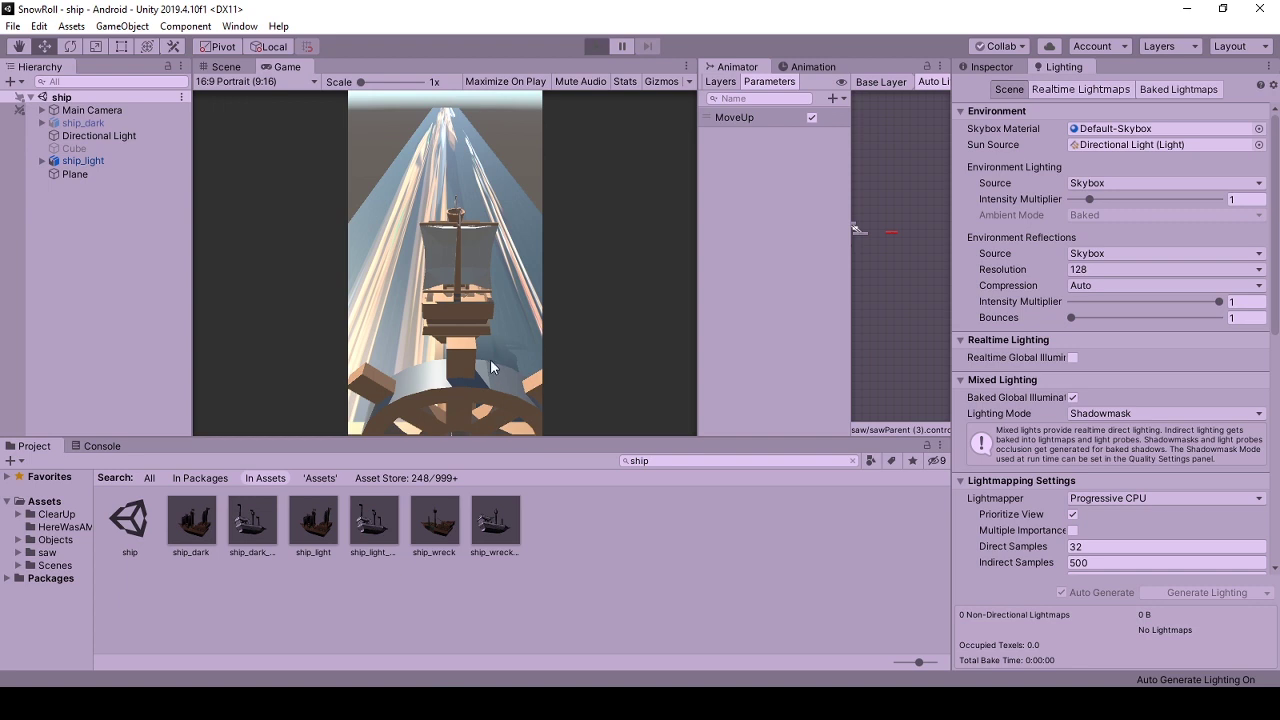
left_click_drag(356, 372, 527, 353)
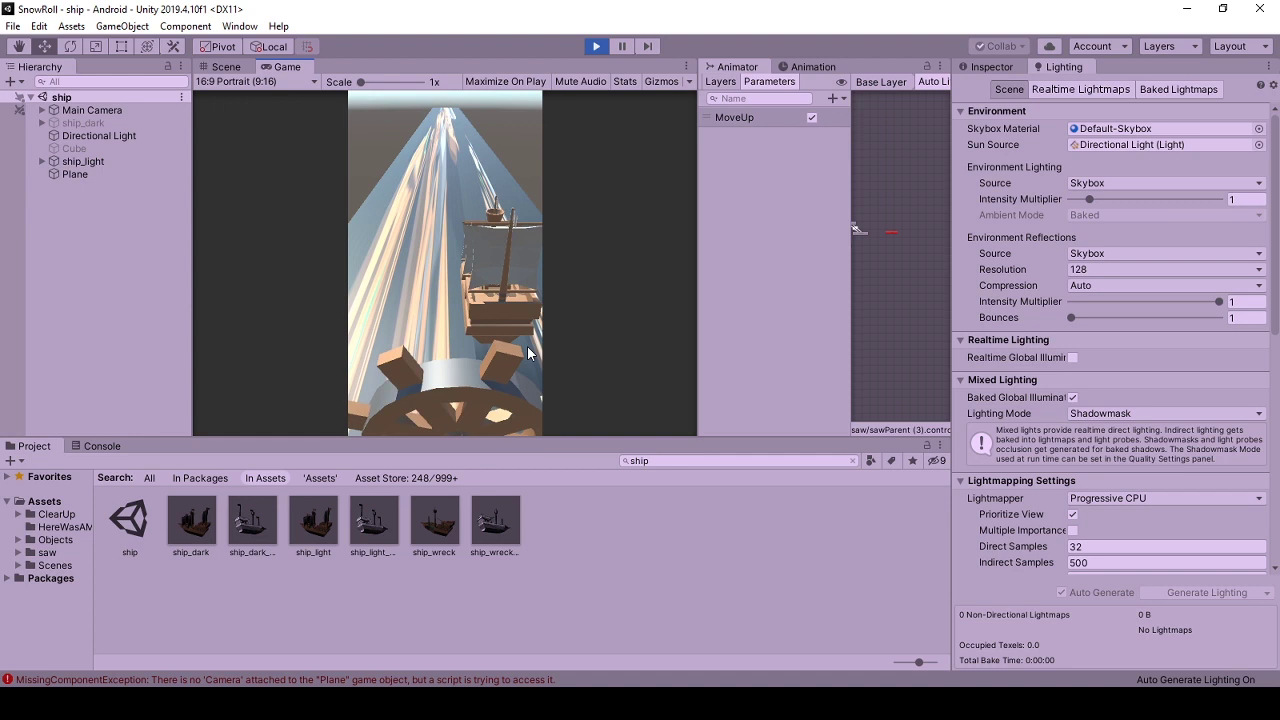
mouse_move(527, 345)
left_mouse_down()
mouse_move(324, 346)
mouse_move(544, 341)
mouse_move(332, 333)
mouse_move(482, 338)
left_mouse_up()
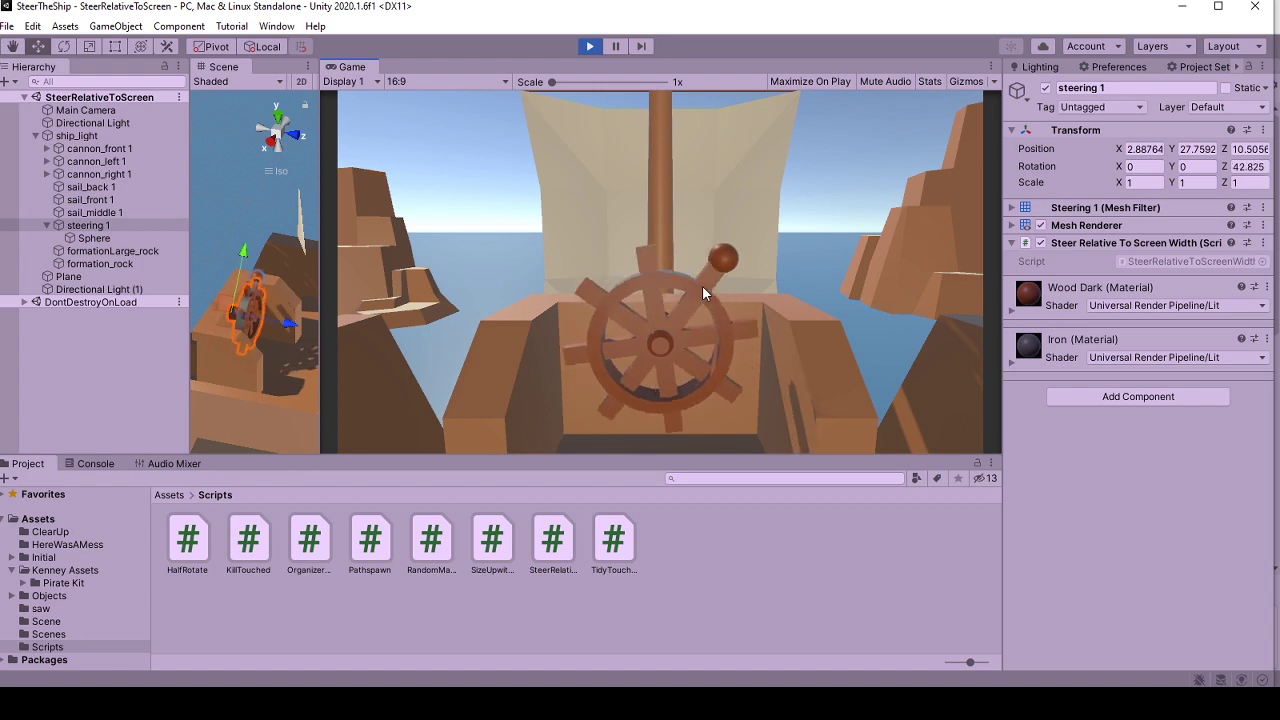
Step: Show the top-level Assets folder in the Project panel
left_click(166, 495)
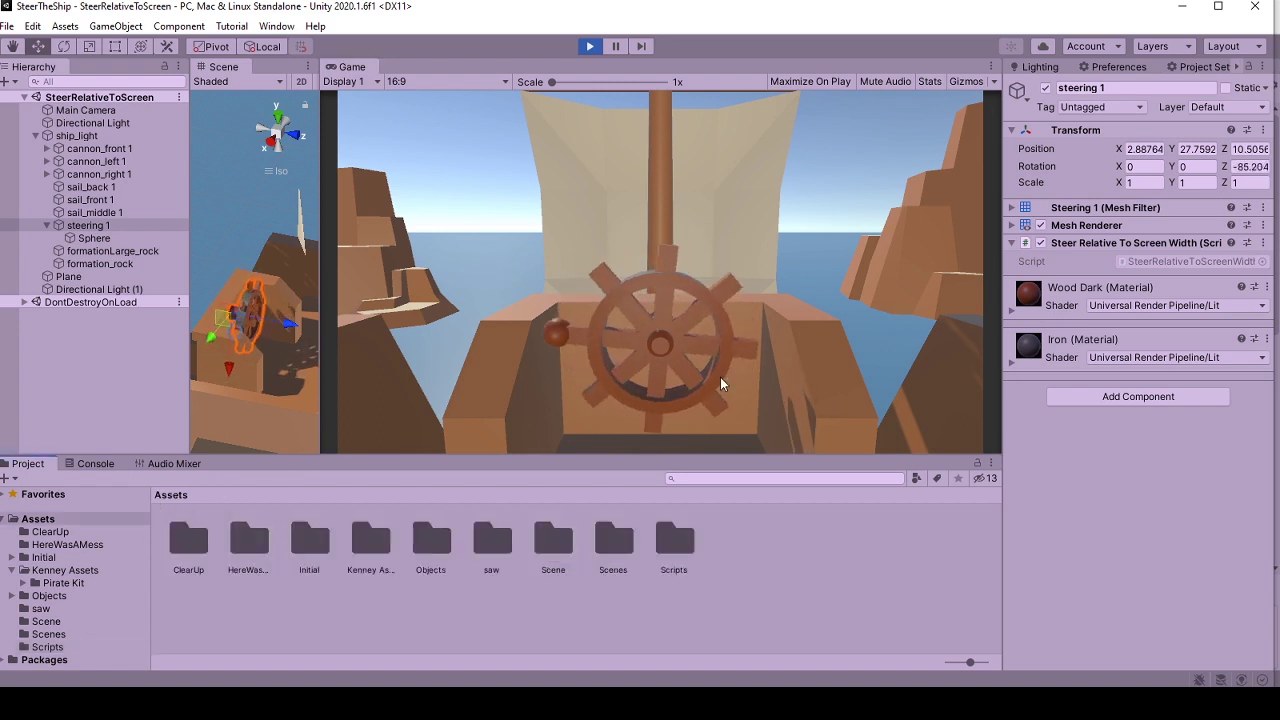